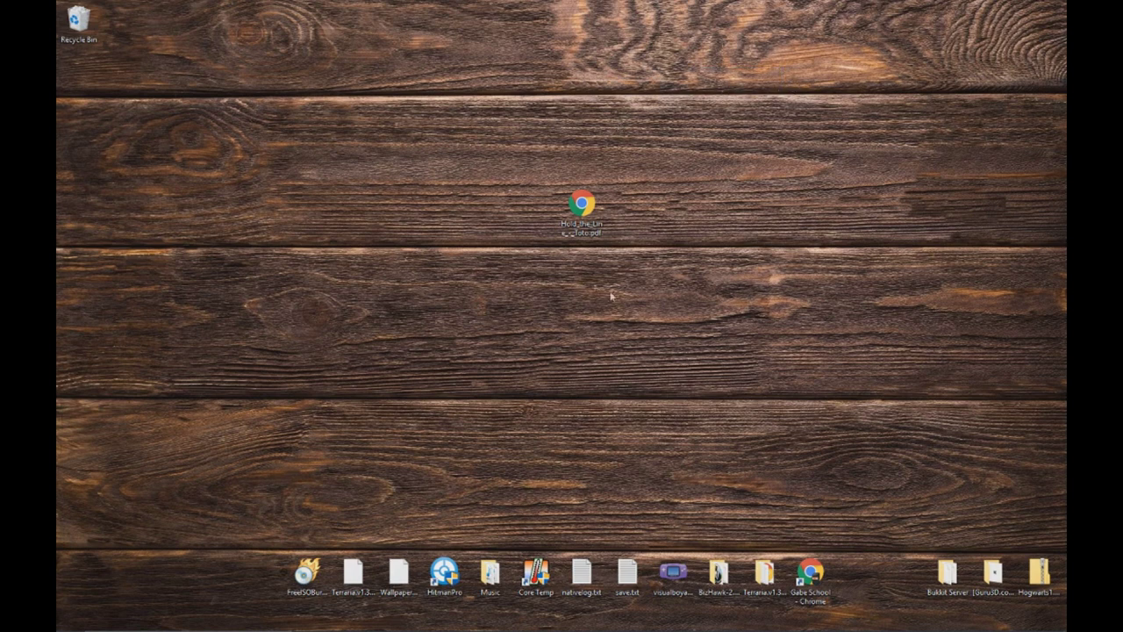
Step: Shift the Hold the Line PDF icon around on the Desktop, then put it back in place
{"action": "left_click_drag", "start_coordinate": [581, 209], "coordinate": [536, 209]}
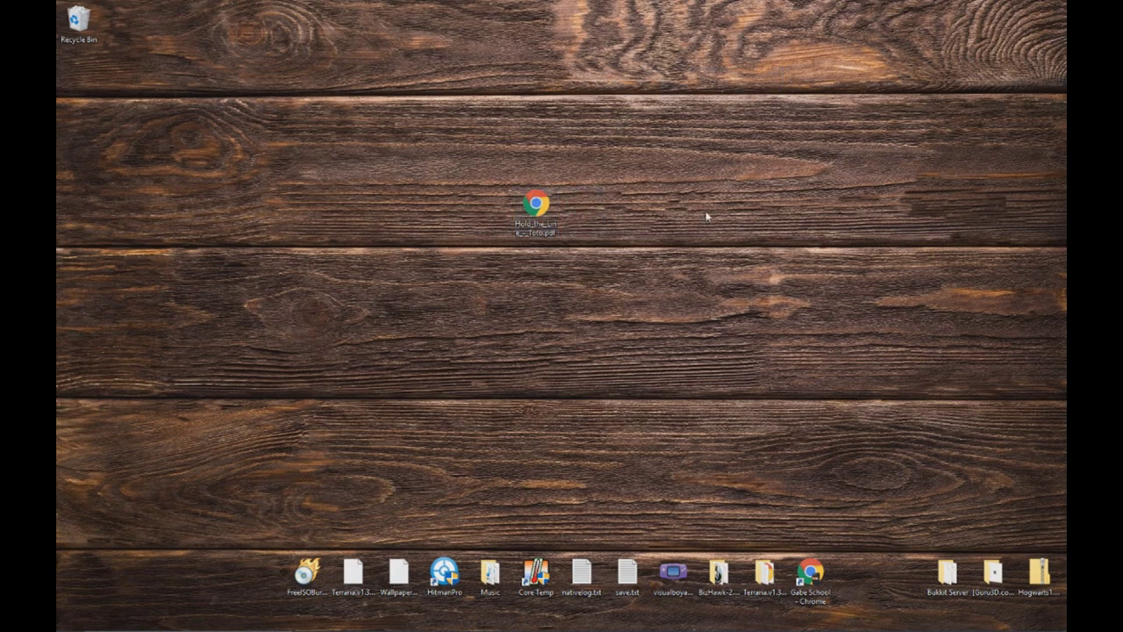
{"action": "left_click_drag", "start_coordinate": [705, 214], "coordinate": [626, 302]}
{"action": "left_click_drag", "start_coordinate": [625, 231], "coordinate": [807, 267]}
{"action": "left_click_drag", "start_coordinate": [535, 208], "coordinate": [581, 209]}
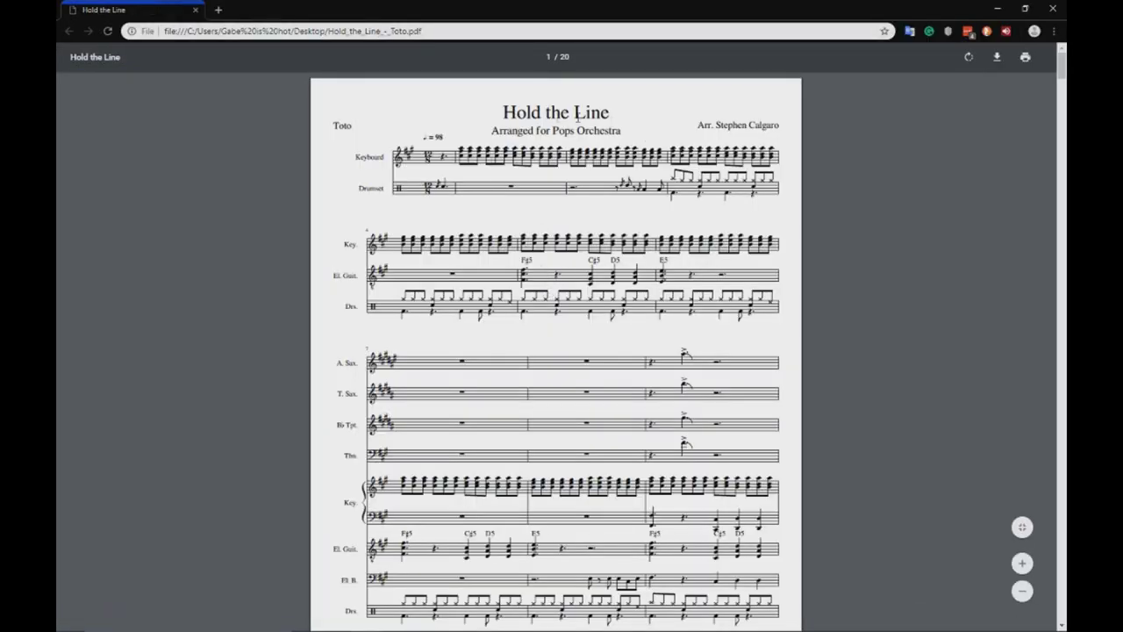
Step: Preview the Hold the Line PDF score in the viewer, reopening it once, then close it
{"action": "left_click_drag", "start_coordinate": [683, 138], "coordinate": [800, 137]}
{"action": "left_click", "coordinate": [736, 122]}
{"action": "scroll", "coordinate": [551, 227], "scroll_direction": "down", "scroll_amount": 6}
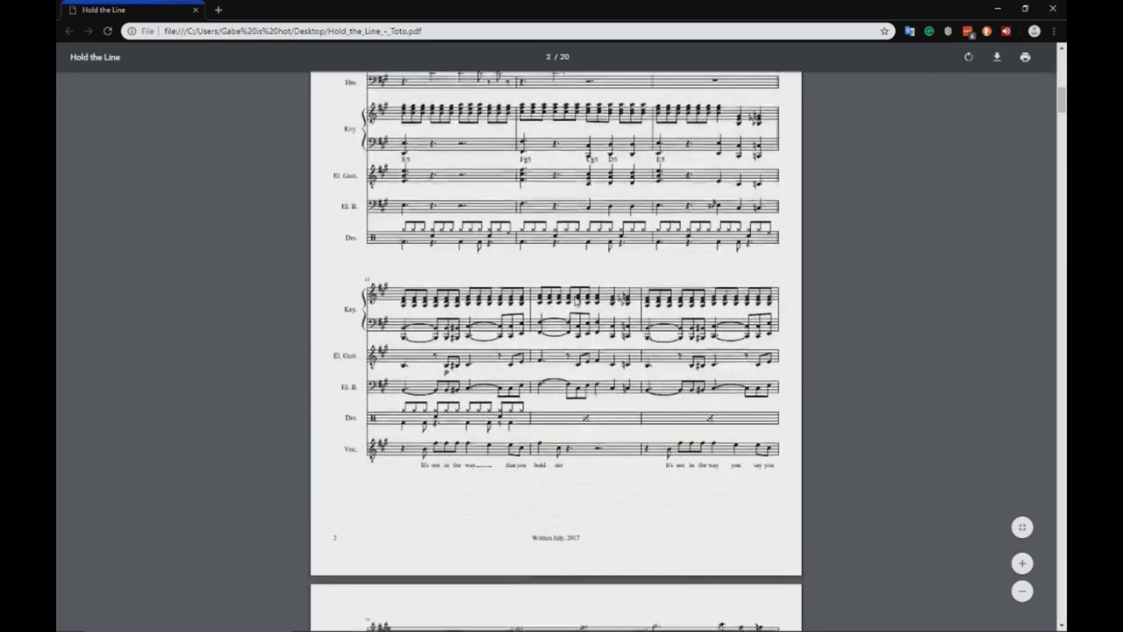
{"action": "scroll", "coordinate": [574, 300], "scroll_direction": "up", "scroll_amount": 7}
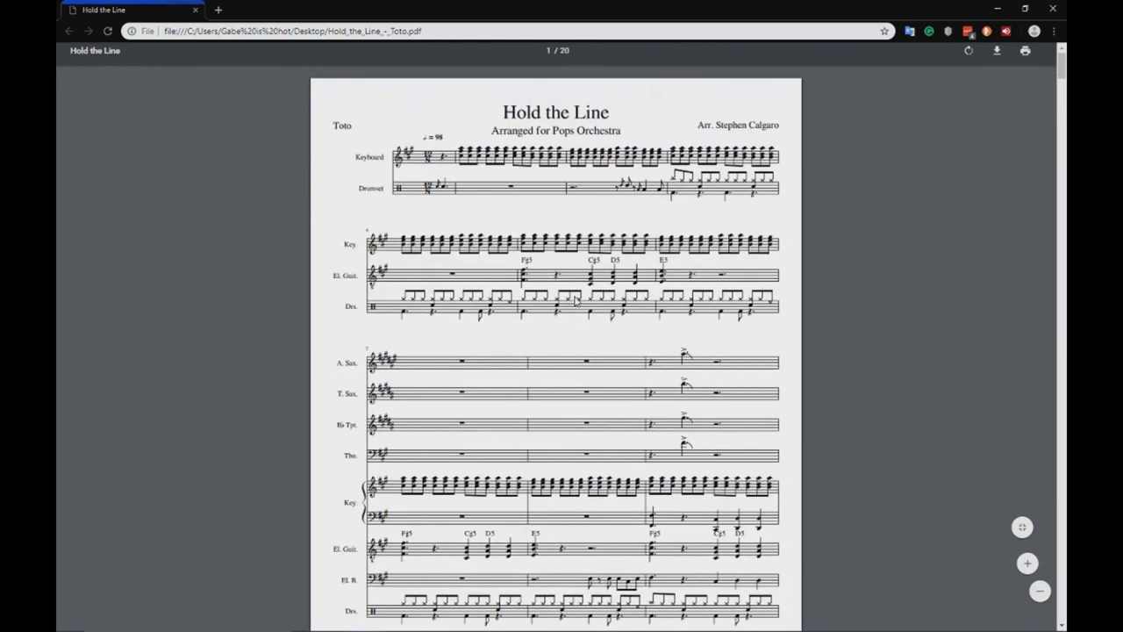
{"action": "left_click", "coordinate": [1051, 9]}
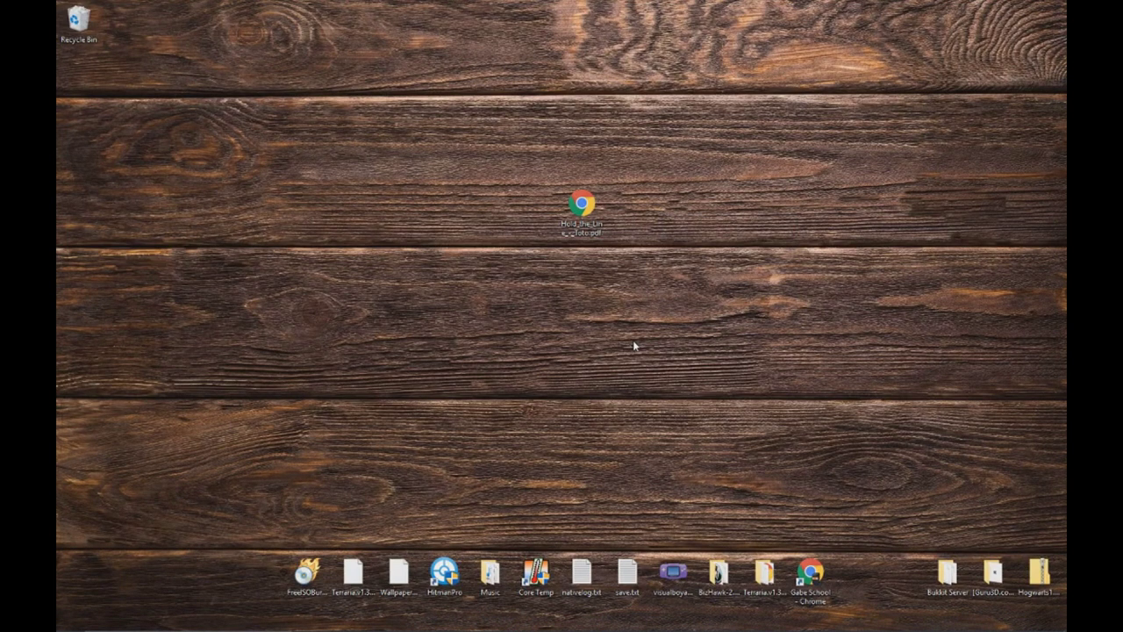
{"action": "double_click", "coordinate": [581, 205]}
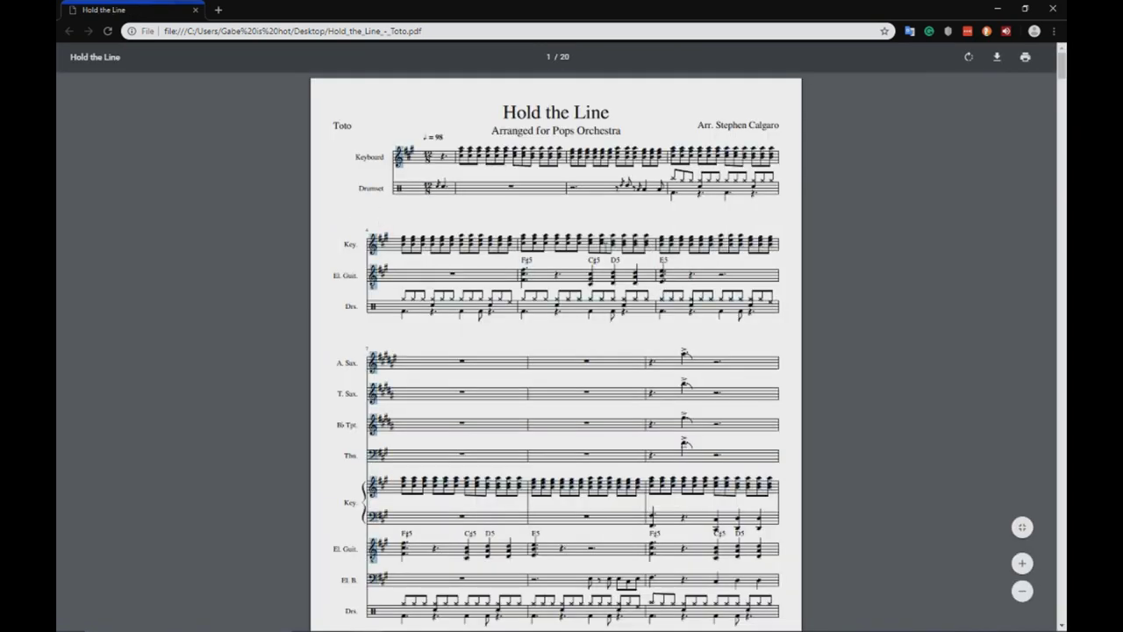
{"action": "scroll", "coordinate": [595, 342], "scroll_direction": "down", "scroll_amount": 3}
{"action": "scroll", "coordinate": [596, 343], "scroll_direction": "up", "scroll_amount": 3}
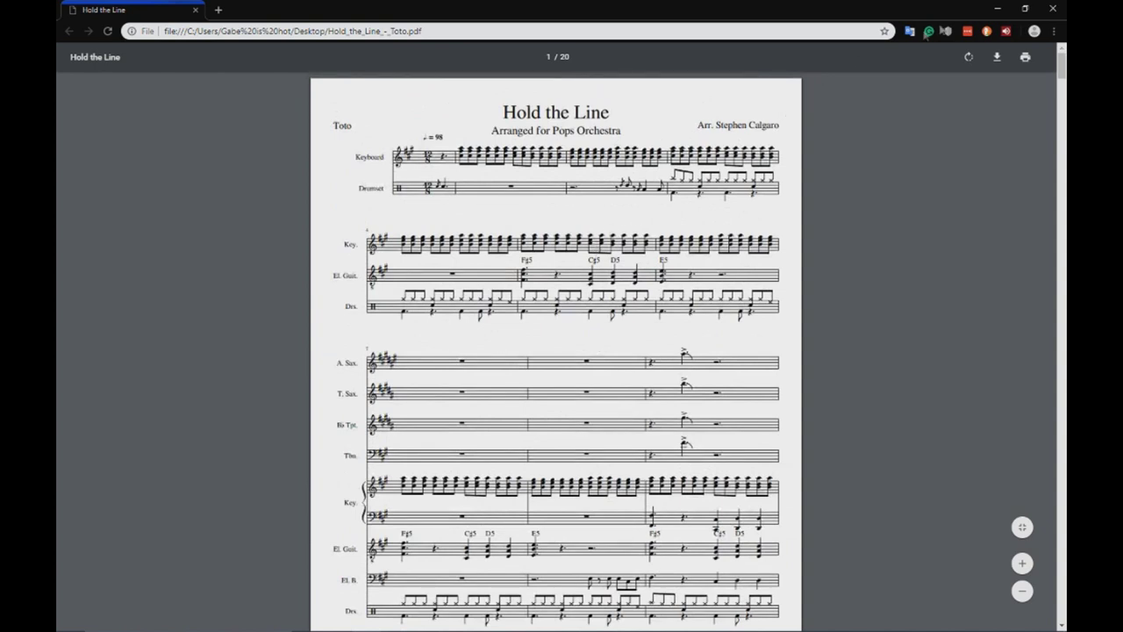
{"action": "left_click", "coordinate": [1053, 8]}
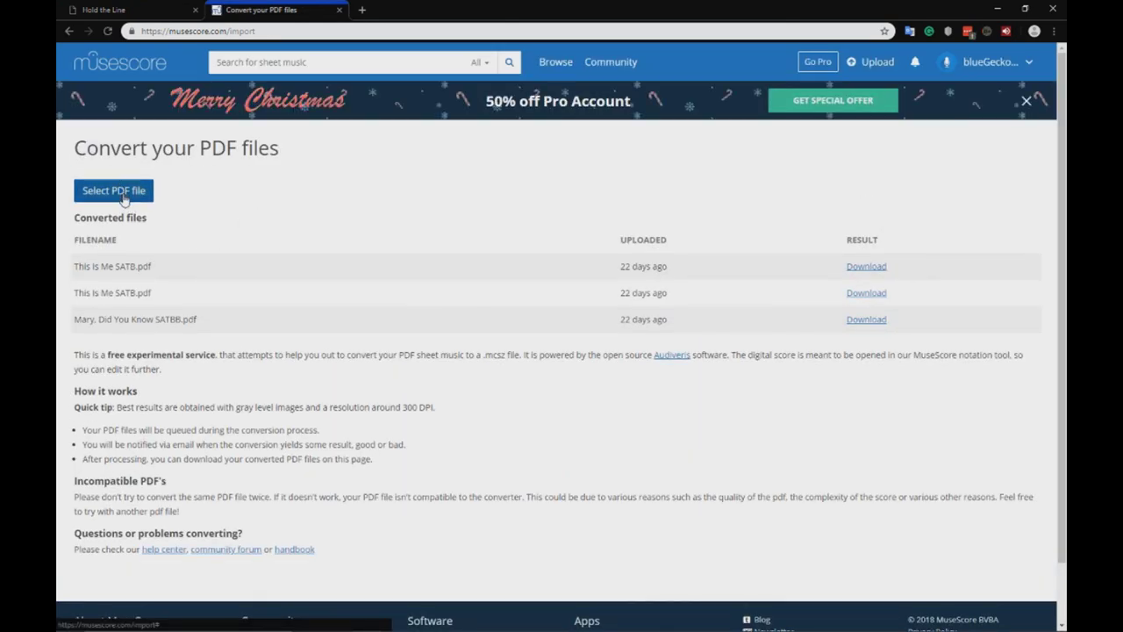
Step: Pick Hold_the_Line_-_Toto.pdf from the Desktop in the file chooser and upload it
{"action": "left_click", "coordinate": [124, 197]}
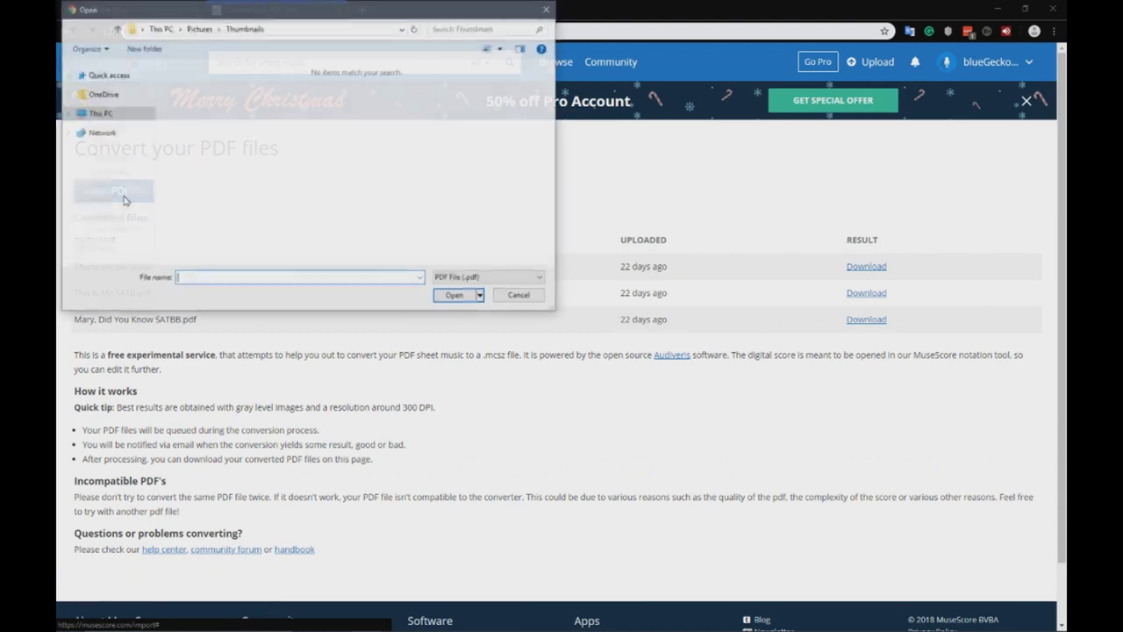
{"action": "left_click_drag", "start_coordinate": [323, 15], "coordinate": [678, 225]}
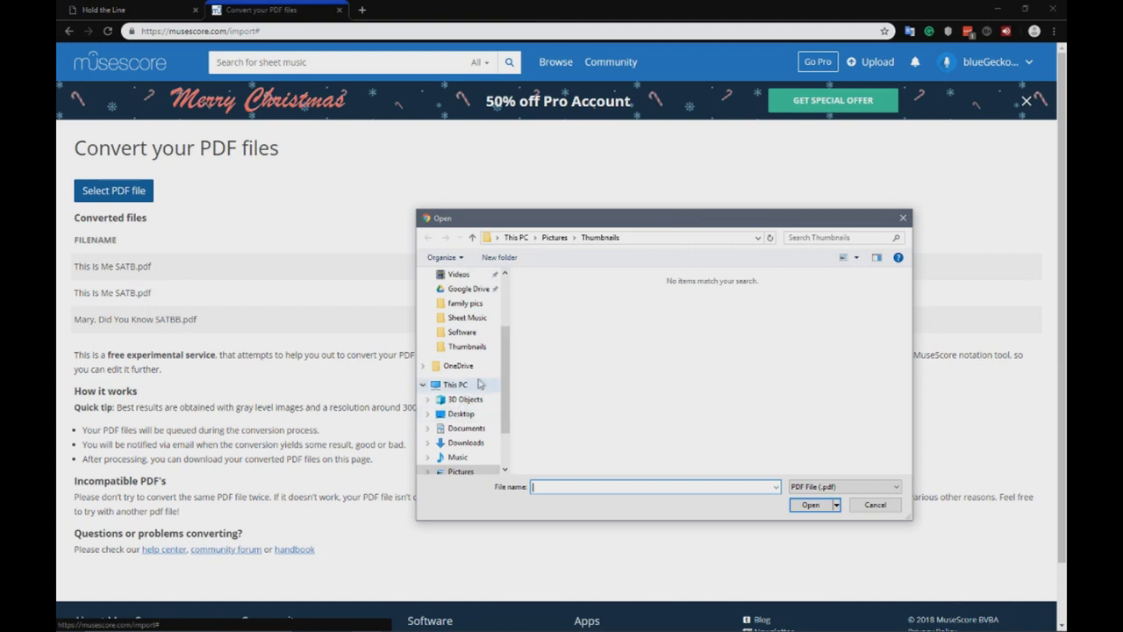
{"action": "scroll", "coordinate": [460, 305], "scroll_direction": "up", "scroll_amount": 2}
{"action": "scroll", "coordinate": [459, 305], "scroll_direction": "up", "scroll_amount": 1}
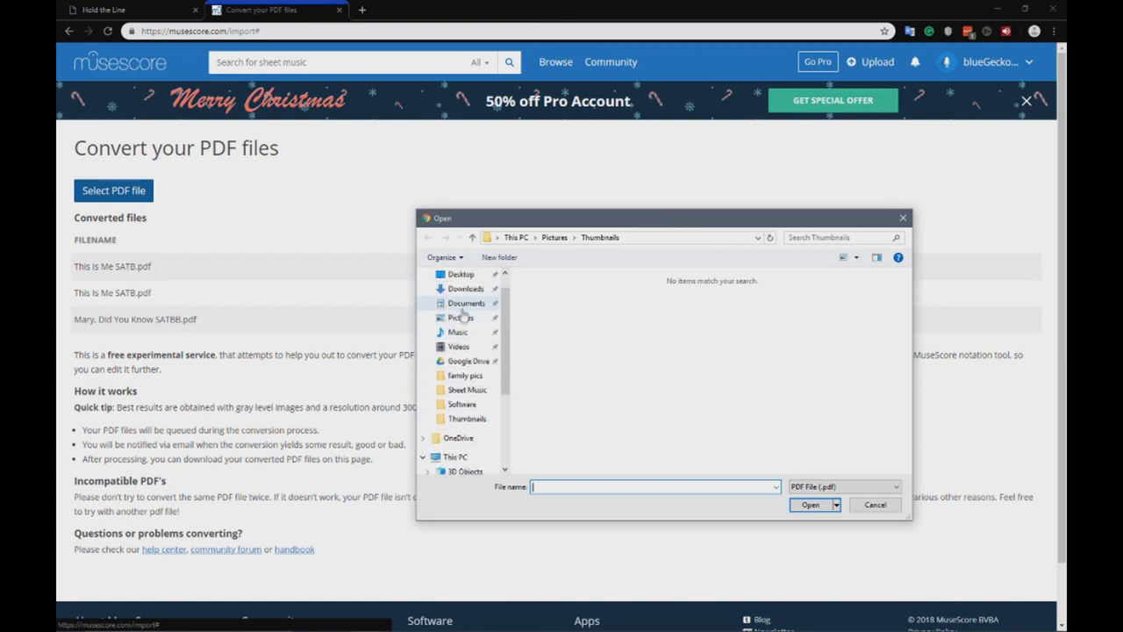
{"action": "left_click", "coordinate": [461, 274]}
{"action": "left_click", "coordinate": [579, 357]}
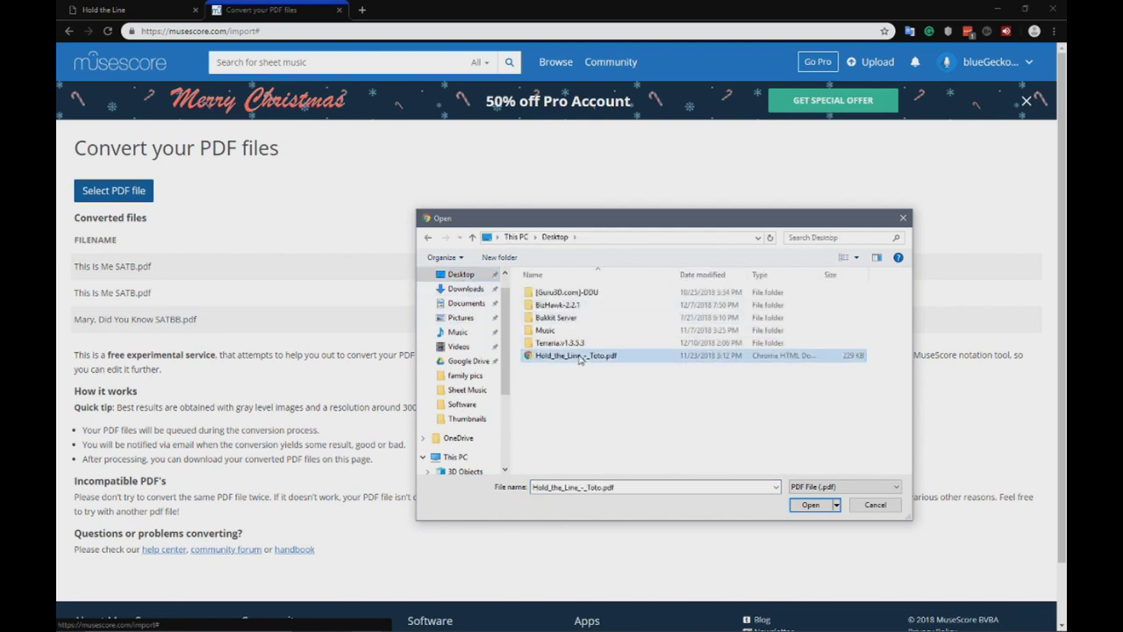
{"action": "left_click", "coordinate": [810, 505]}
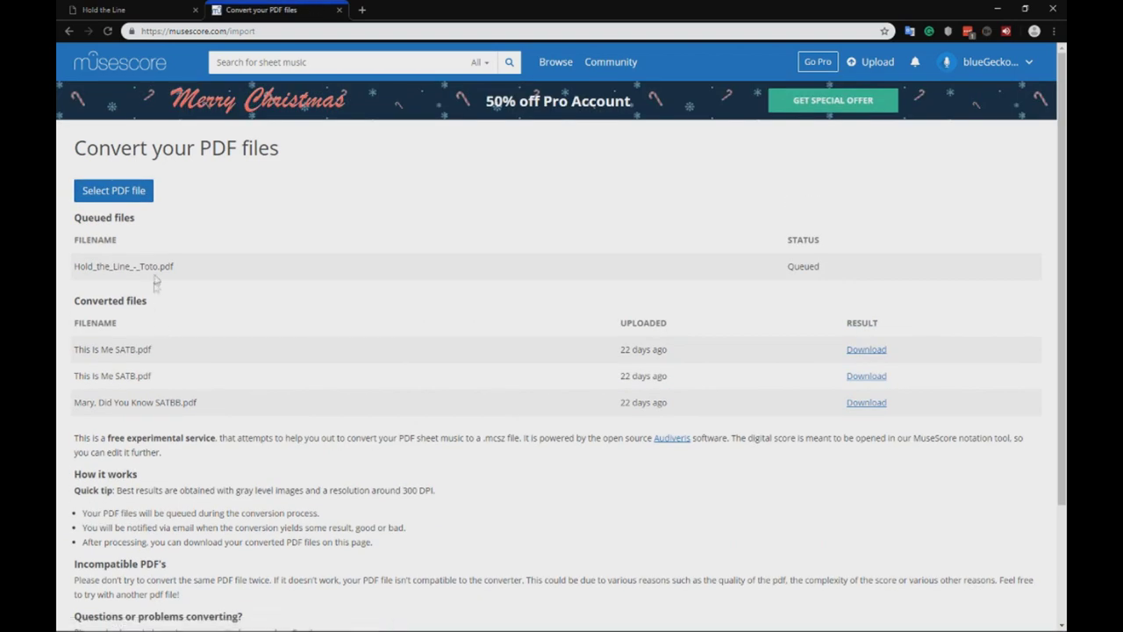
Step: Watch the Queued status of Hold_the_Line_-_Toto.pdf until it moves under Converted files
{"action": "double_click", "coordinate": [796, 267]}
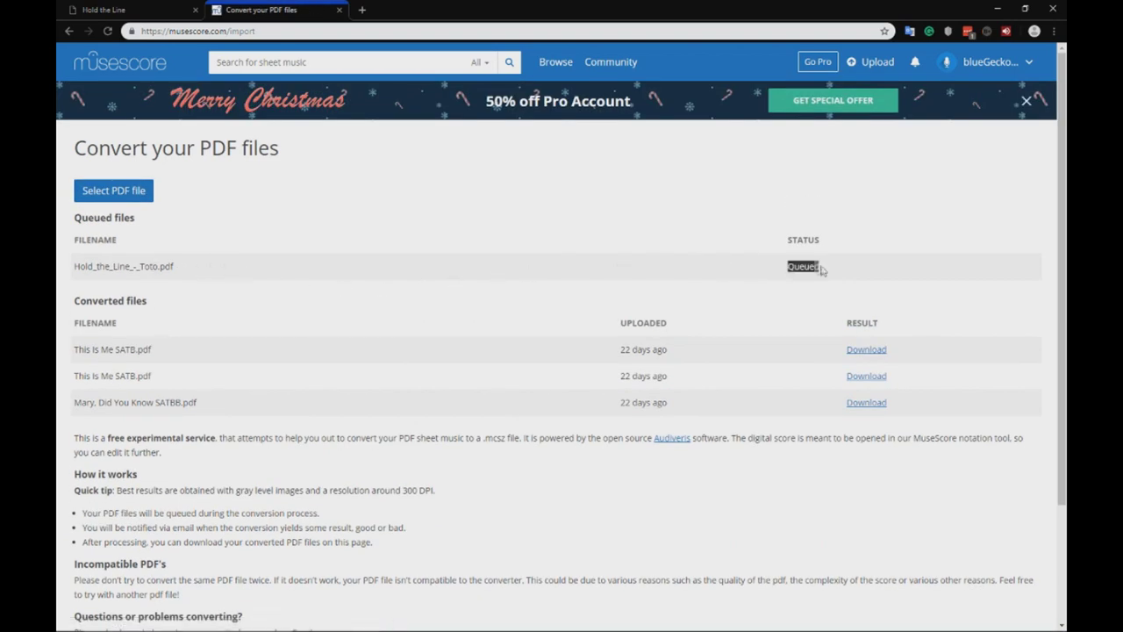
{"action": "left_click", "coordinate": [822, 272]}
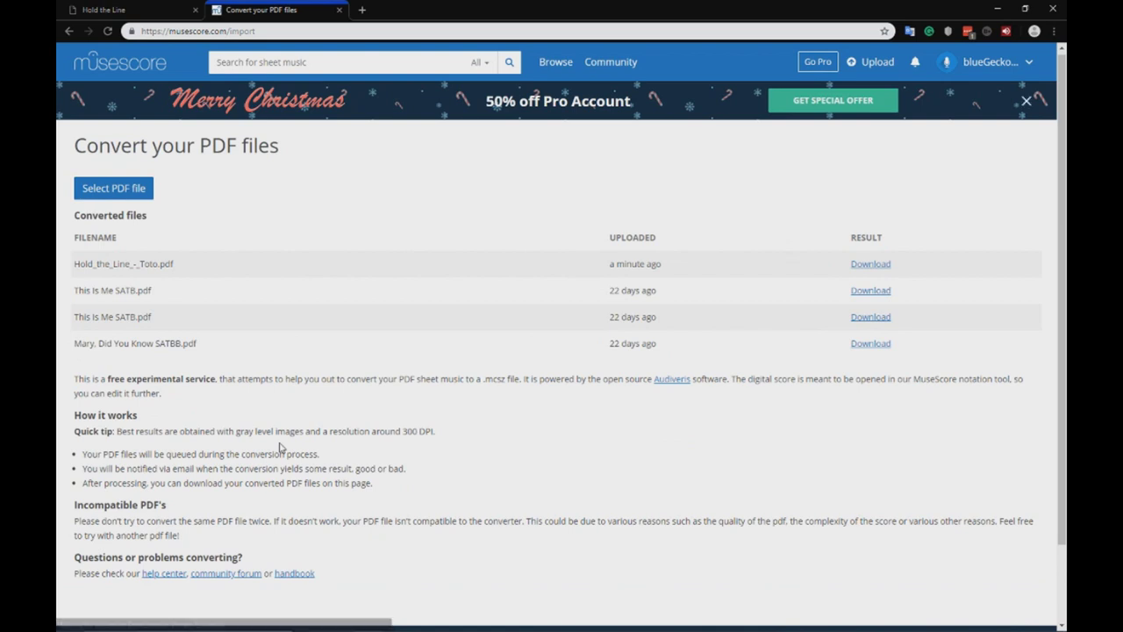
Step: Download the converted Hold the Line .mscz and open it from Chrome's download bar
{"action": "left_click_drag", "start_coordinate": [85, 260], "coordinate": [196, 262]}
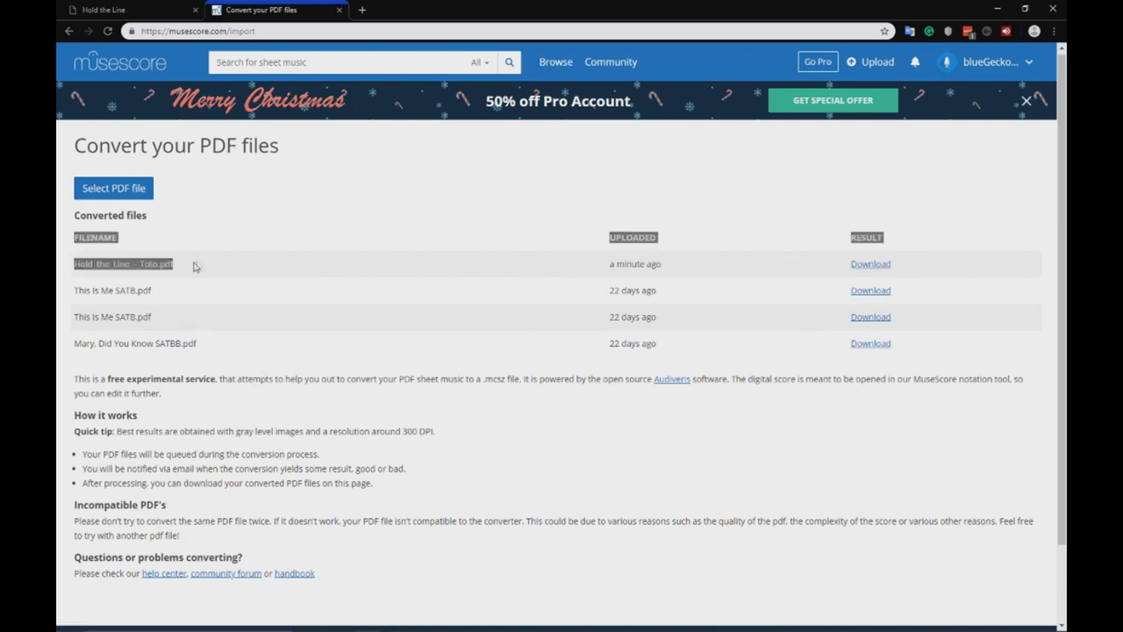
{"action": "left_click", "coordinate": [196, 262]}
{"action": "left_click", "coordinate": [873, 267]}
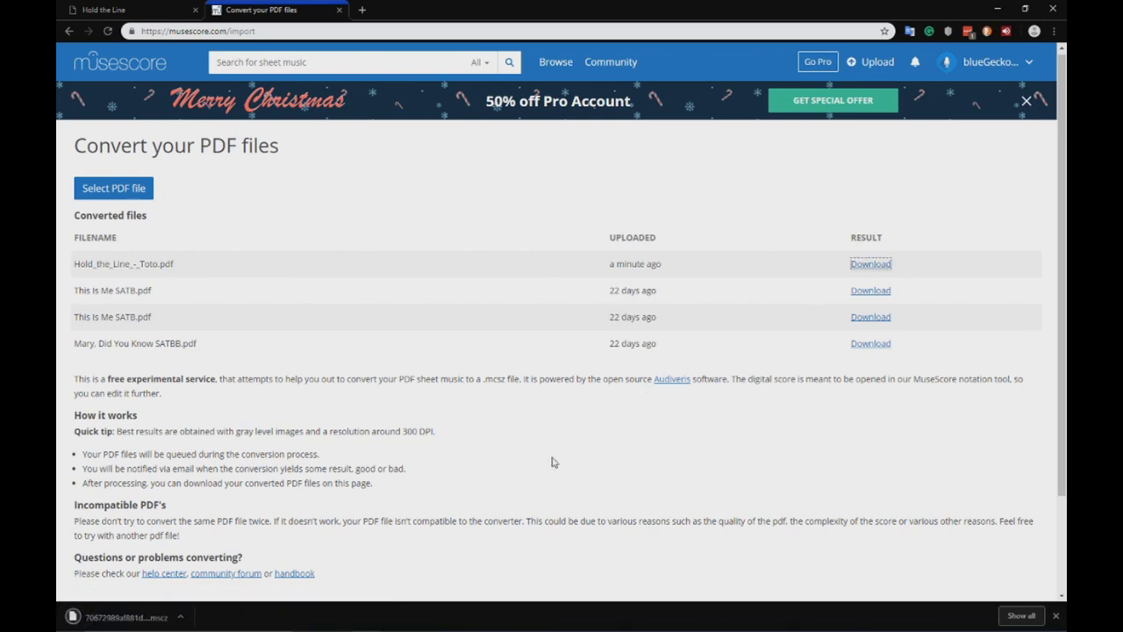
{"action": "right_click", "coordinate": [128, 617]}
{"action": "left_click", "coordinate": [147, 617]}
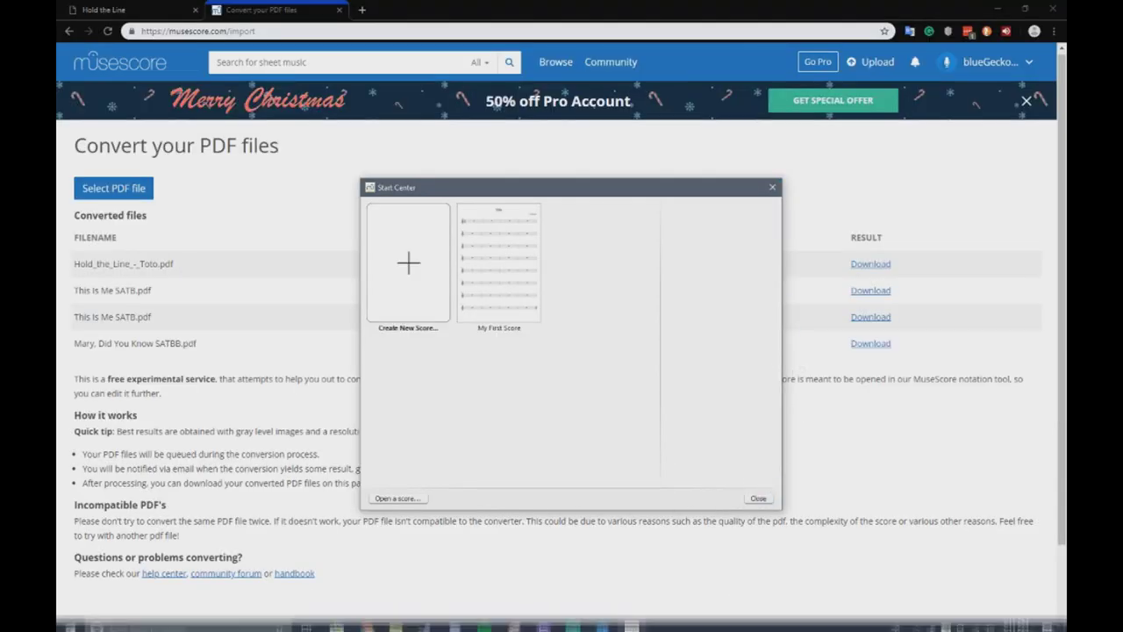
Step: Close the MuseScore start window and open the Downloads folder in File Explorer
{"action": "right_click", "coordinate": [631, 623]}
{"action": "left_click", "coordinate": [602, 594]}
{"action": "key", "text": "super+d"}
{"action": "key", "text": "super+e"}
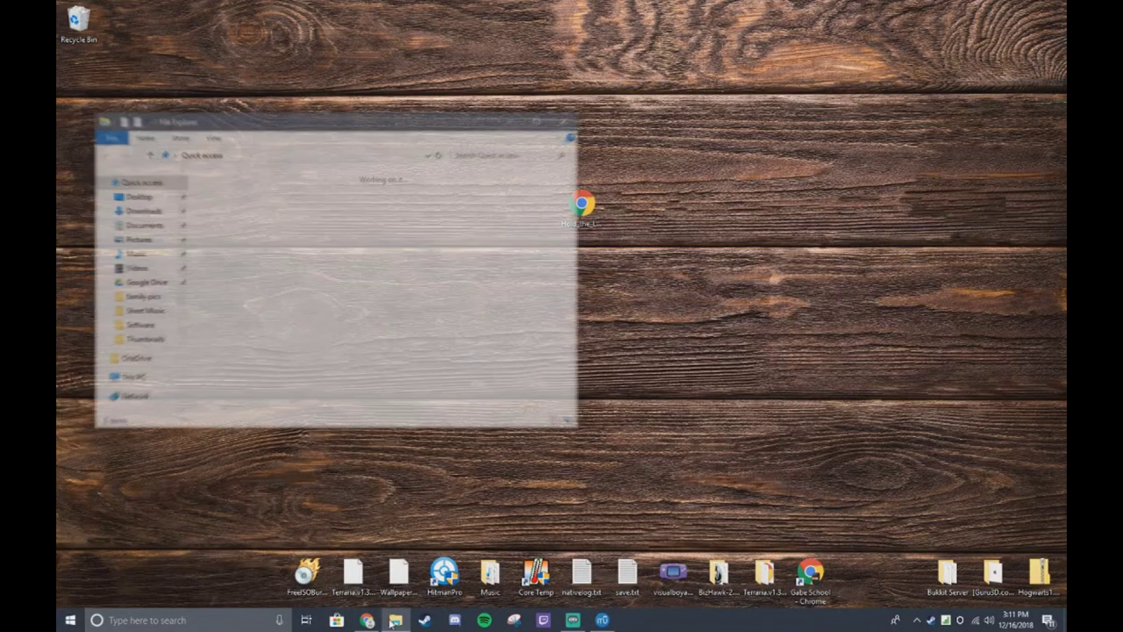
{"action": "double_click", "coordinate": [379, 204]}
Step: Open the .mscz with MuseScore 3, set to always use it for .mscz files
{"action": "right_click", "coordinate": [244, 212]}
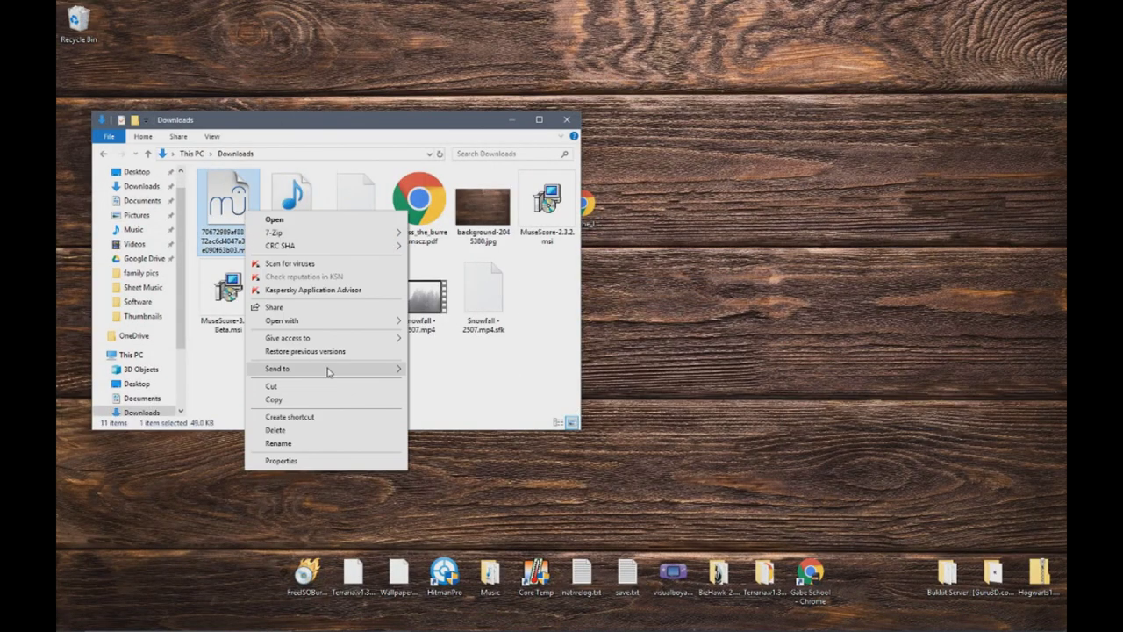
{"action": "mouse_move", "coordinate": [325, 321]}
{"action": "left_click", "coordinate": [443, 341]}
{"action": "left_click", "coordinate": [508, 292]}
{"action": "left_click", "coordinate": [462, 372]}
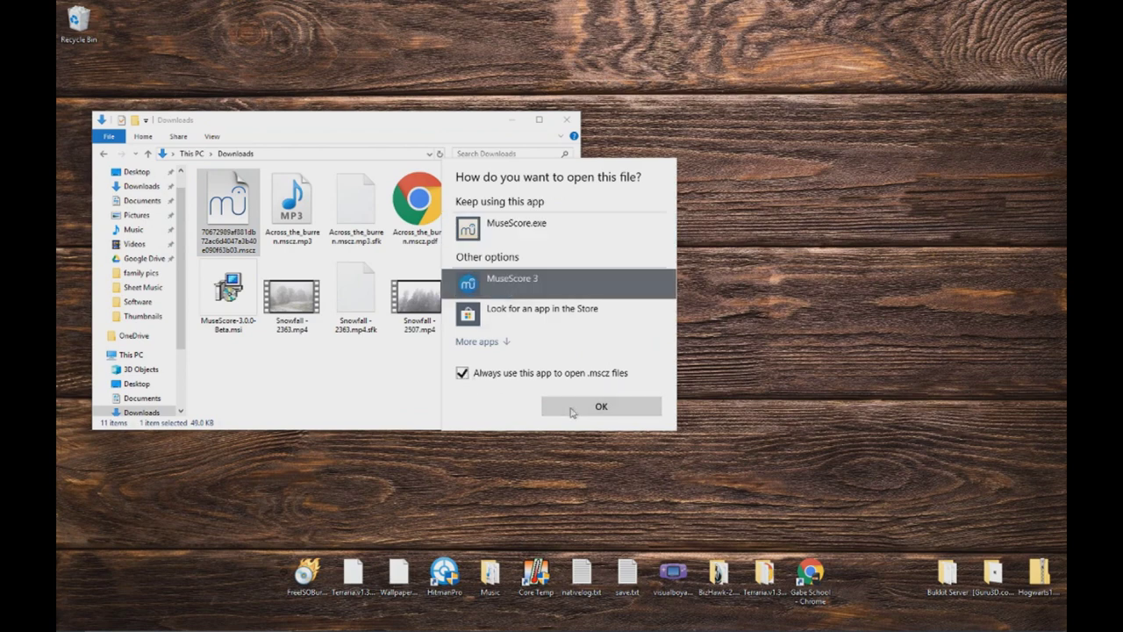
{"action": "left_click", "coordinate": [601, 406]}
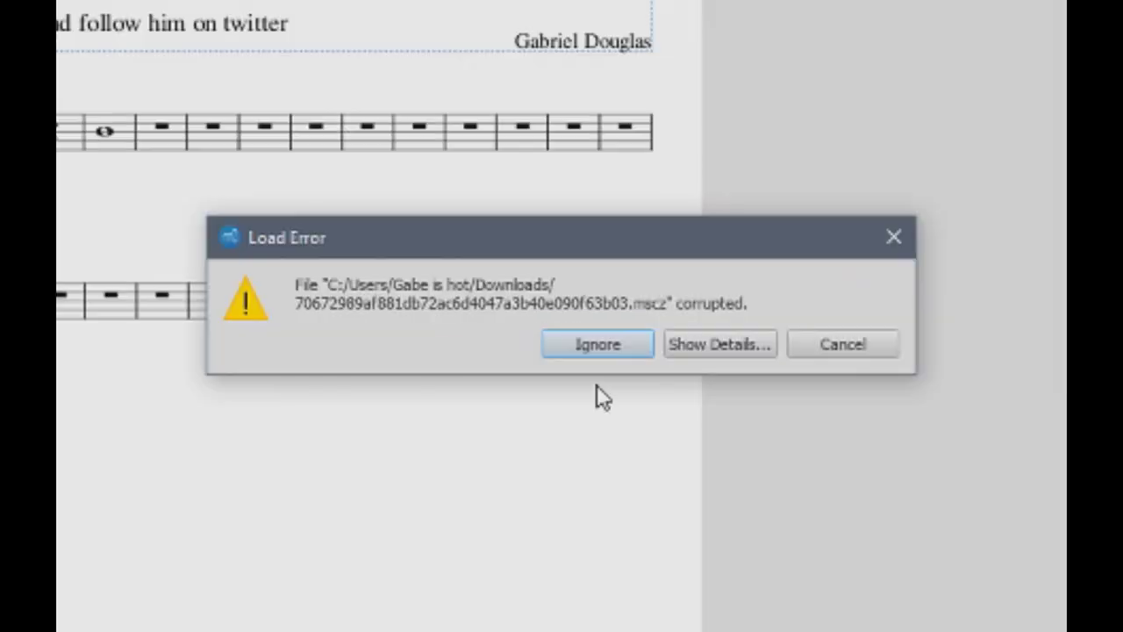
Step: Expand the Load Error details, scroll the incomplete-measure errors, cancel, and minimise MuseScore
{"action": "left_click", "coordinate": [609, 331]}
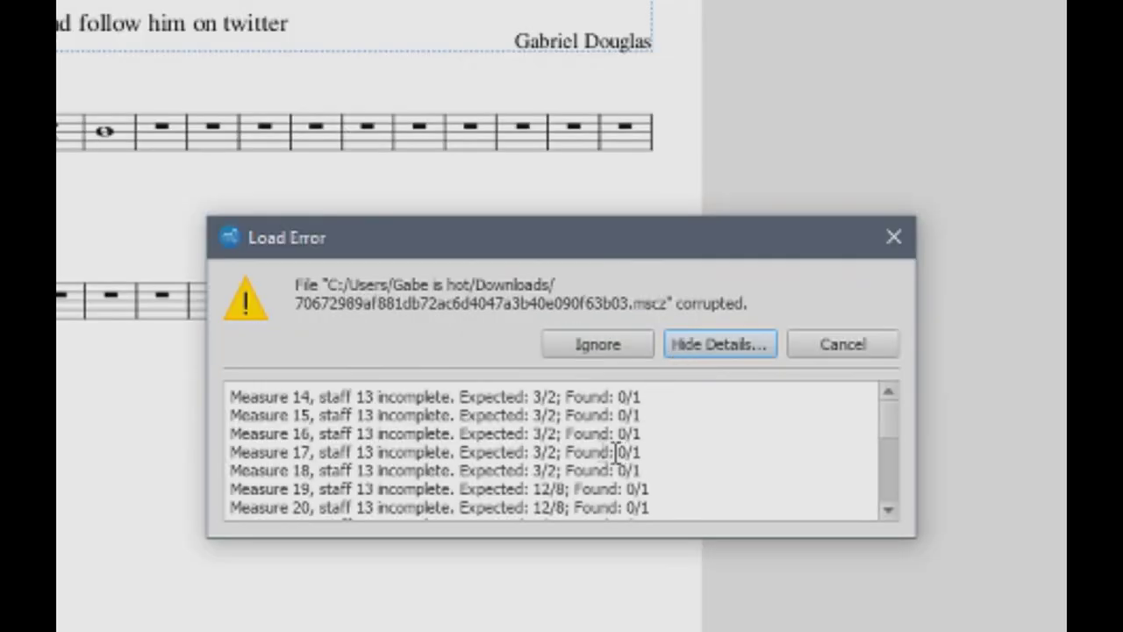
{"action": "scroll", "coordinate": [323, 408], "scroll_direction": "down", "scroll_amount": 15}
{"action": "scroll", "coordinate": [322, 408], "scroll_direction": "down", "scroll_amount": 20}
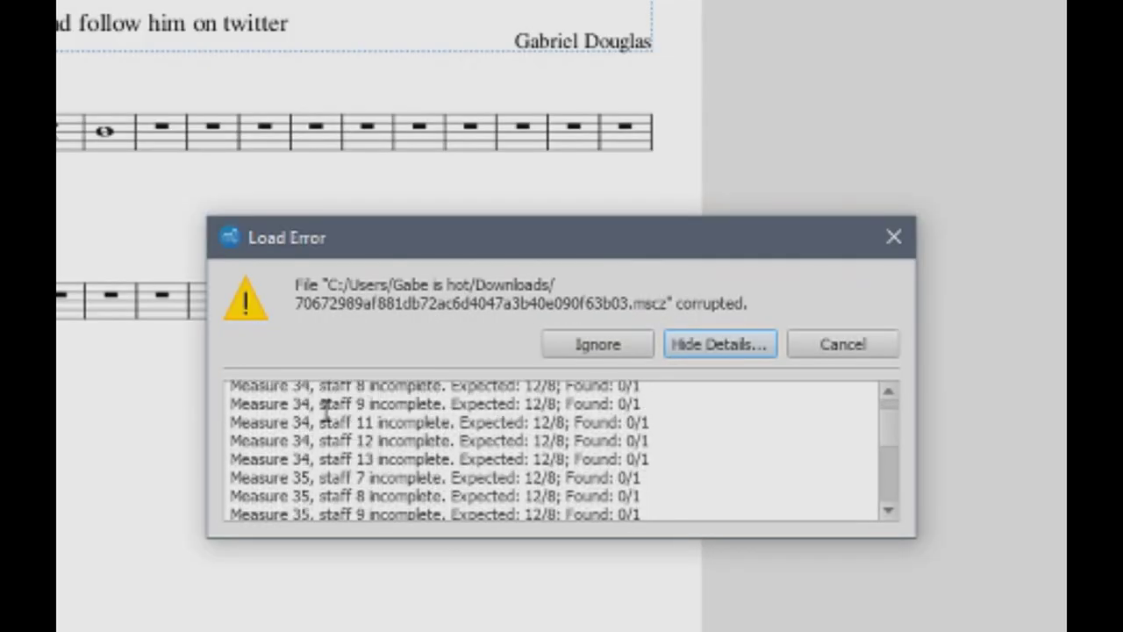
{"action": "scroll", "coordinate": [333, 424], "scroll_direction": "down", "scroll_amount": 20}
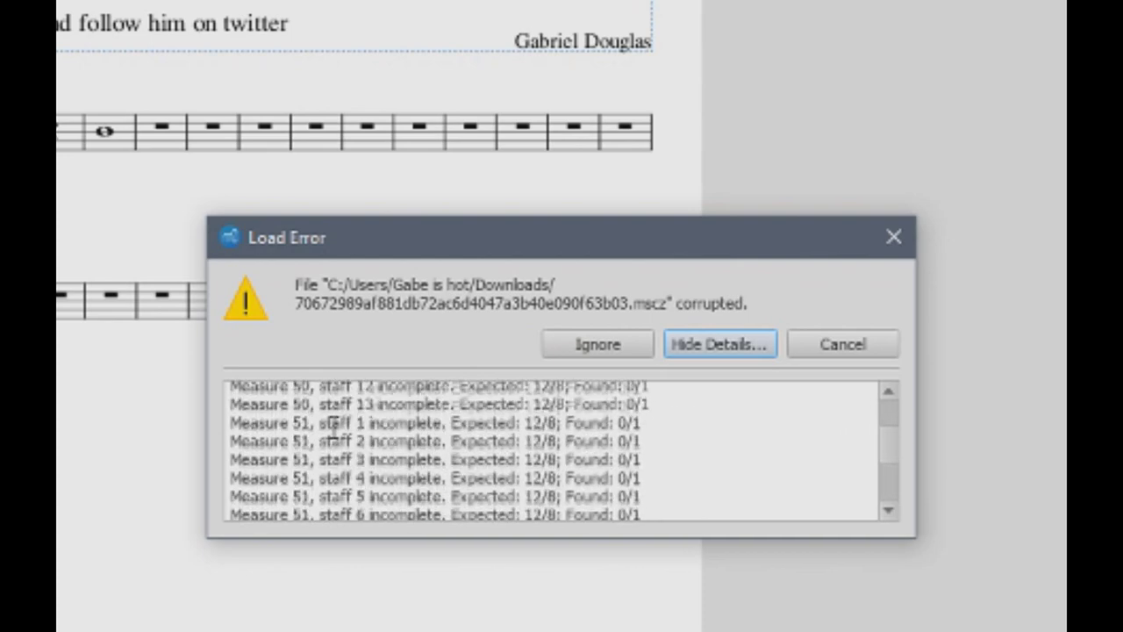
{"action": "scroll", "coordinate": [342, 504], "scroll_direction": "down", "scroll_amount": 20}
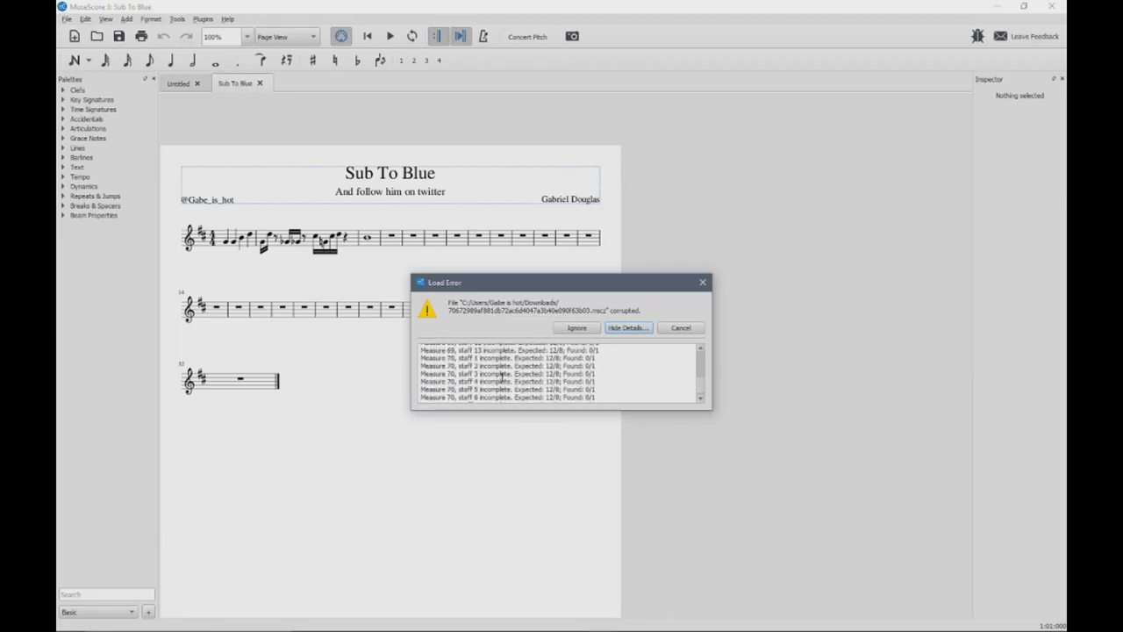
{"action": "scroll", "coordinate": [502, 375], "scroll_direction": "down", "scroll_amount": 5}
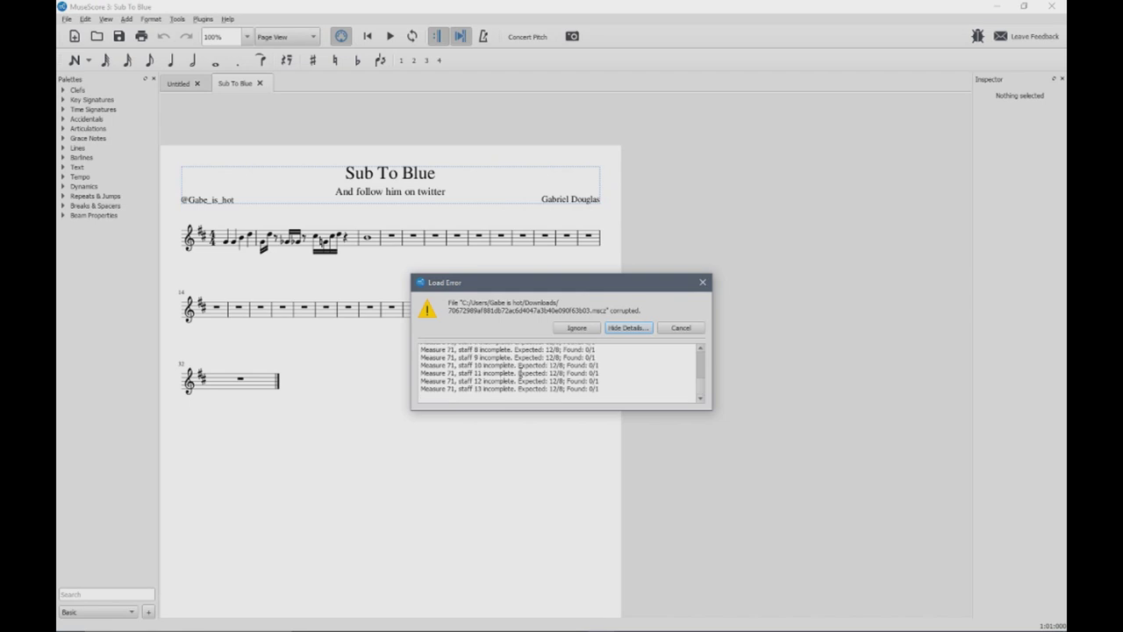
{"action": "left_click", "coordinate": [681, 327]}
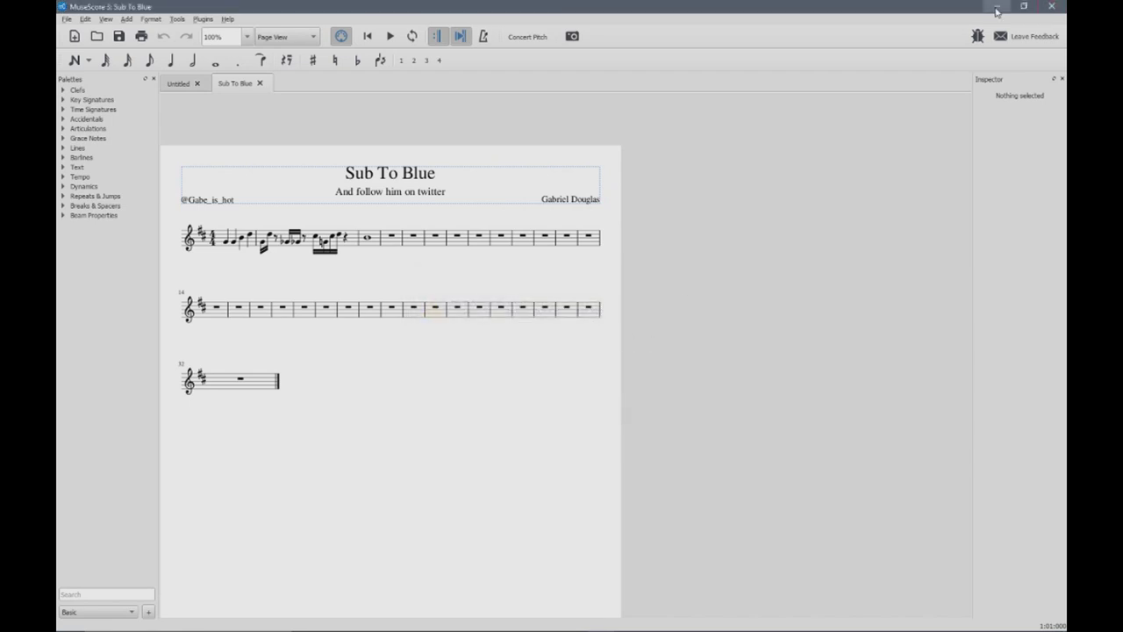
{"action": "left_click", "coordinate": [997, 6]}
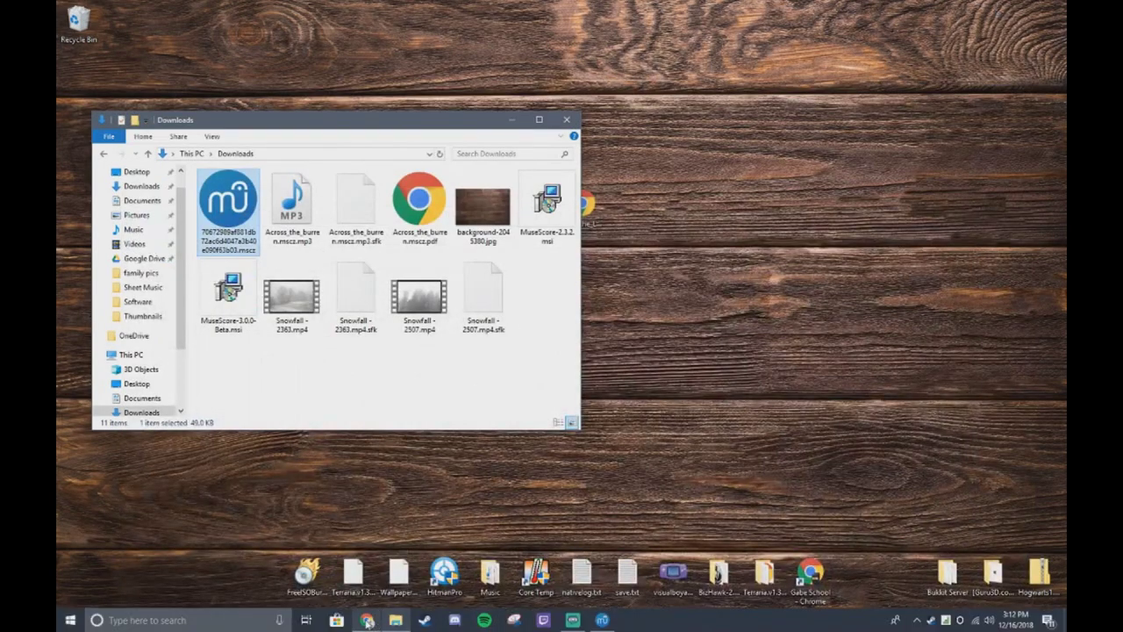
Step: Return to Chrome, re-download the Hold the Line .mscz and open it from the download bar
{"action": "left_click", "coordinate": [367, 620]}
{"action": "left_click", "coordinate": [468, 296]}
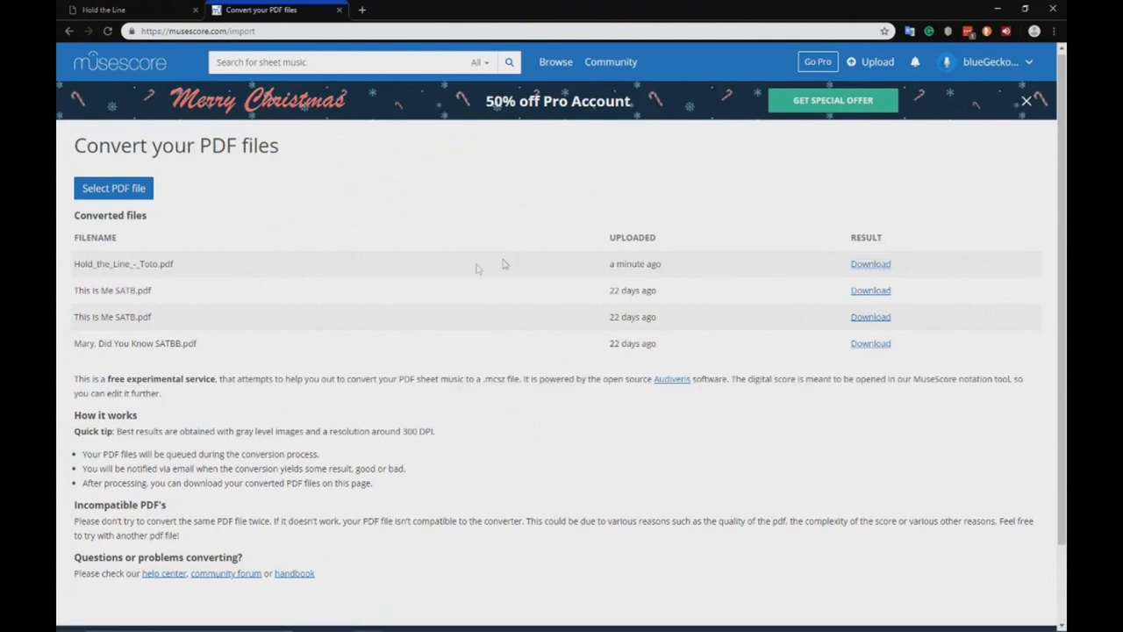
{"action": "left_click", "coordinate": [871, 263]}
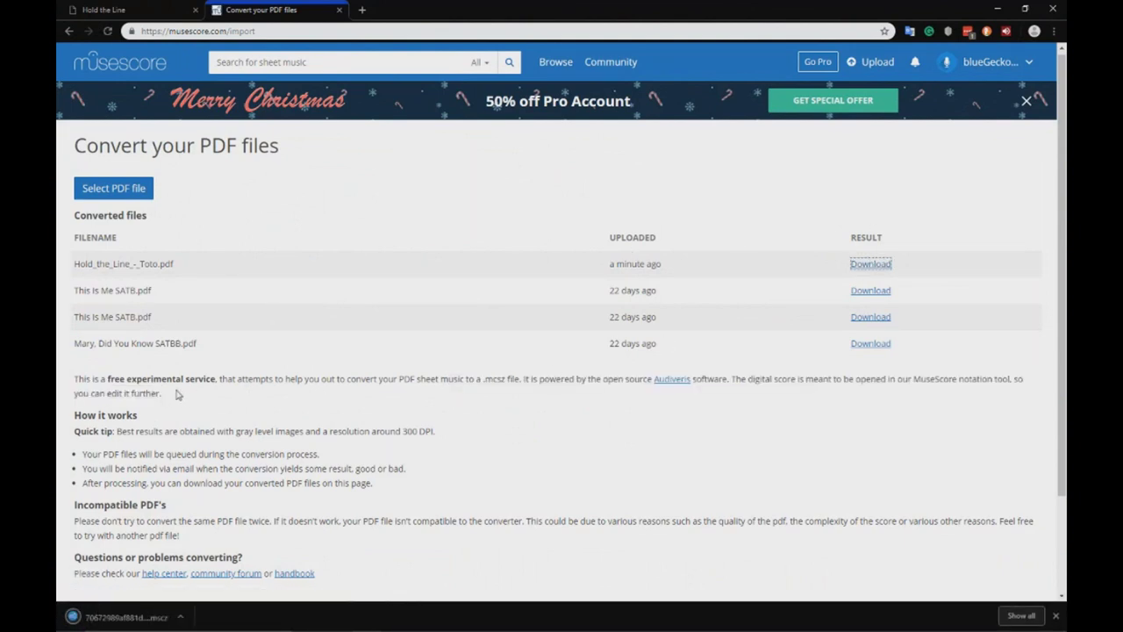
{"action": "left_click", "coordinate": [112, 615]}
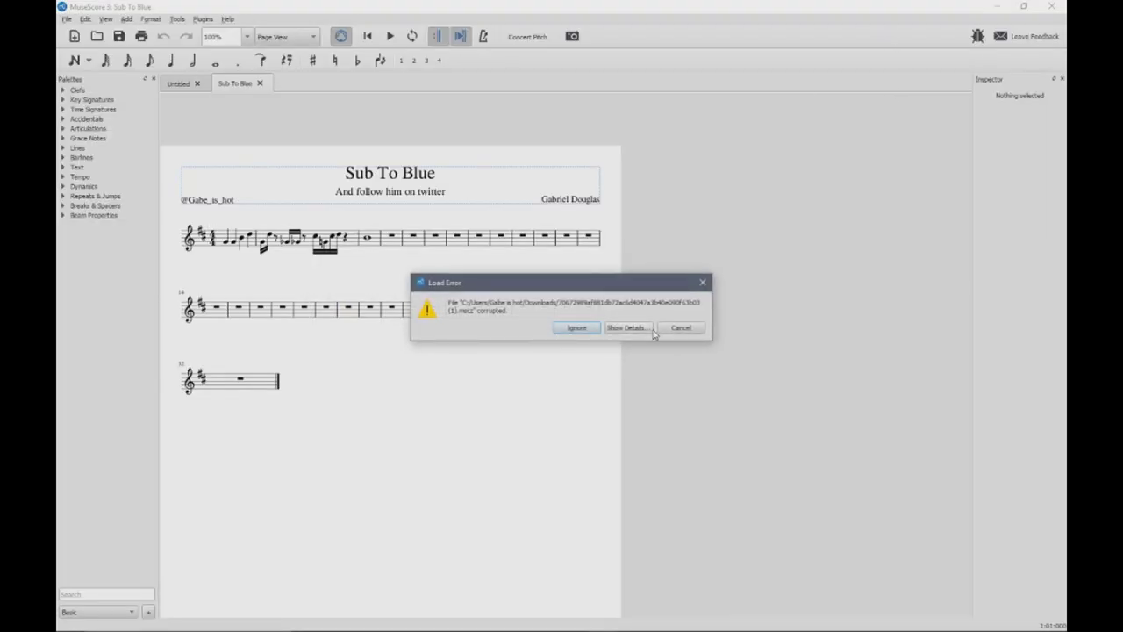
Step: Dismiss the corrupted-file error, close MuseScore, and re-upload Hold_the_Line_-_Toto.pdf
{"action": "left_click", "coordinate": [679, 328]}
{"action": "left_click", "coordinate": [1050, 7]}
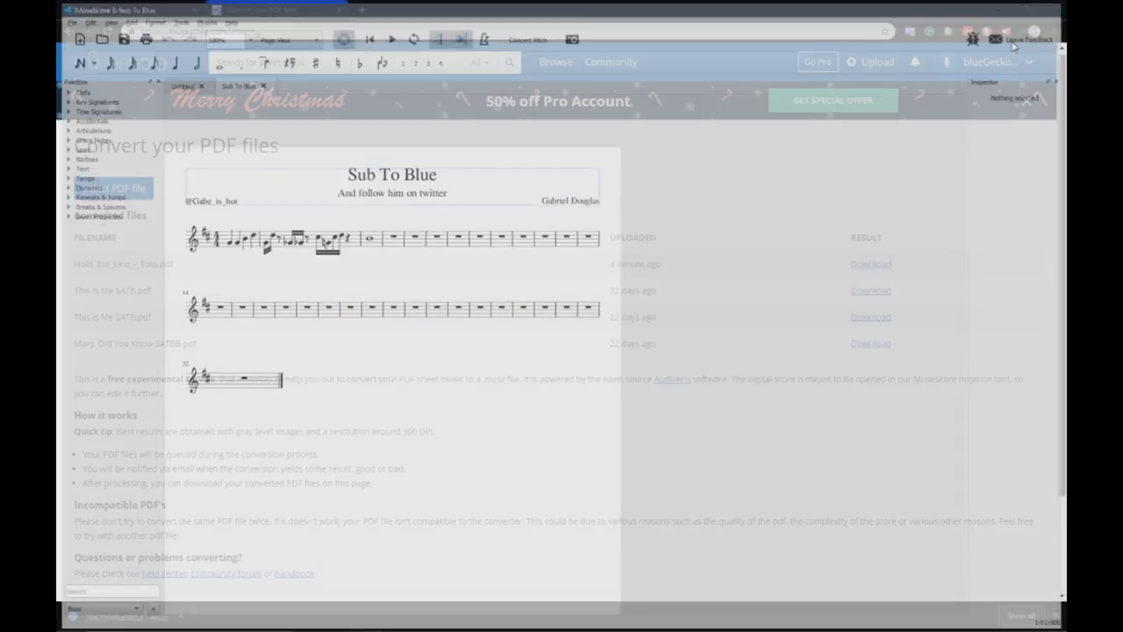
{"action": "left_click", "coordinate": [132, 195]}
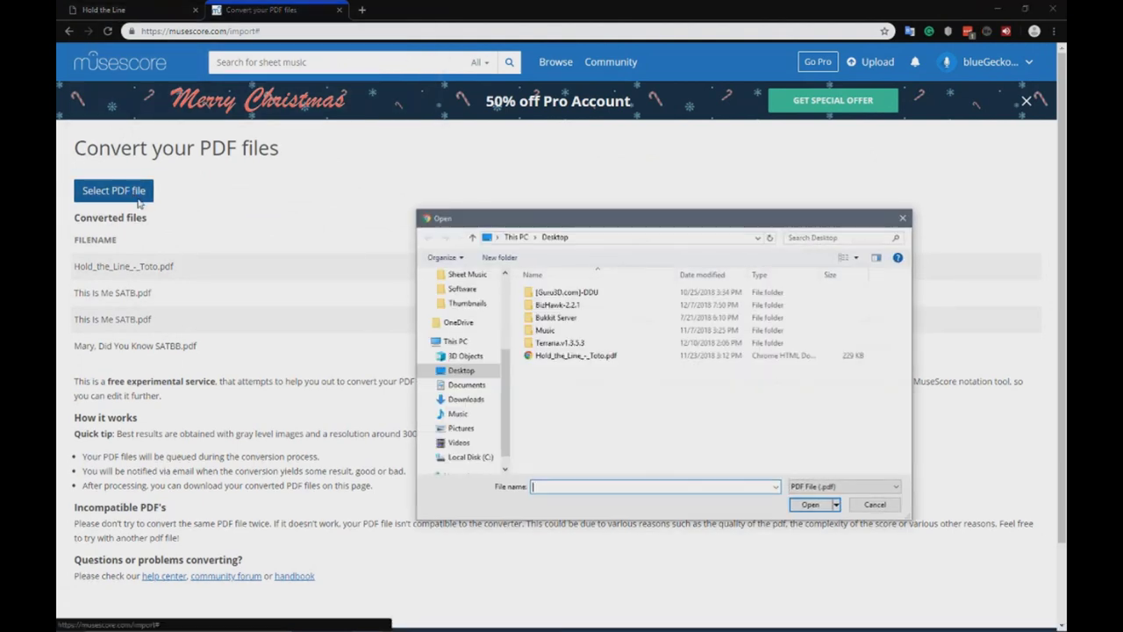
{"action": "left_click", "coordinate": [572, 356]}
{"action": "left_click", "coordinate": [822, 509]}
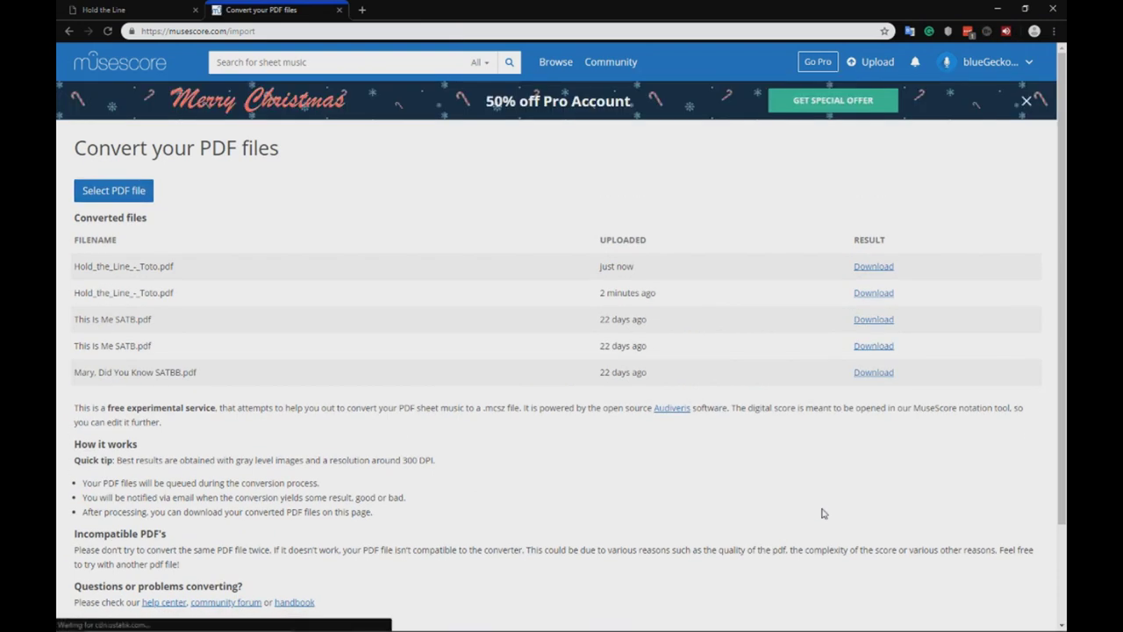
Step: Download and open the newest Hold the Line .mscz, cancel its corrupted-file error, minimise MuseScore
{"action": "left_click", "coordinate": [869, 268]}
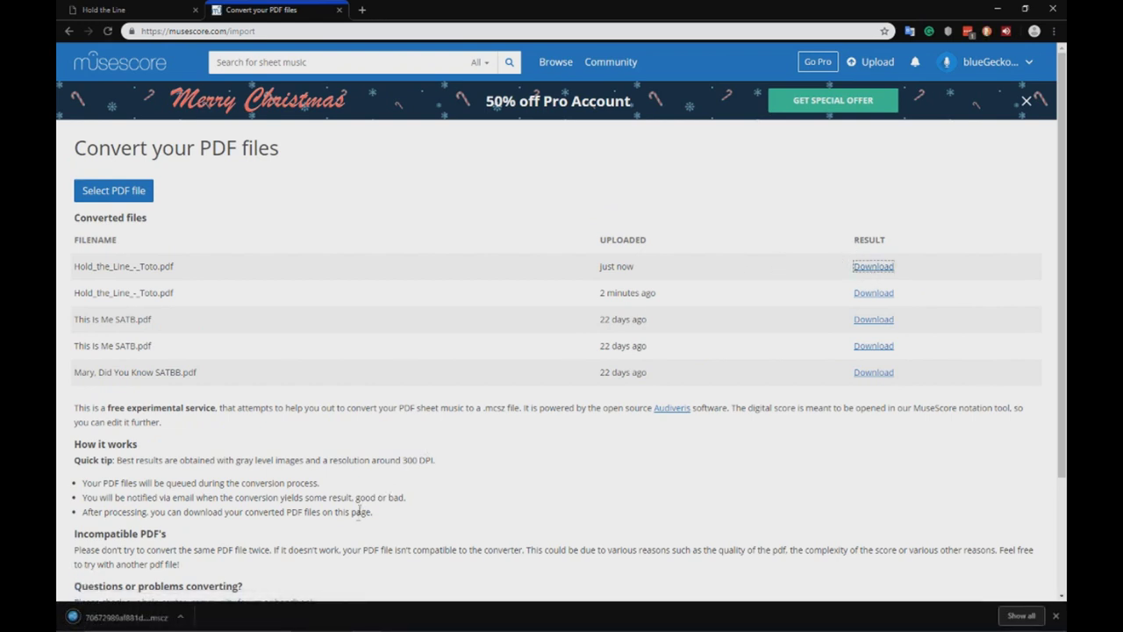
{"action": "left_click", "coordinate": [133, 617]}
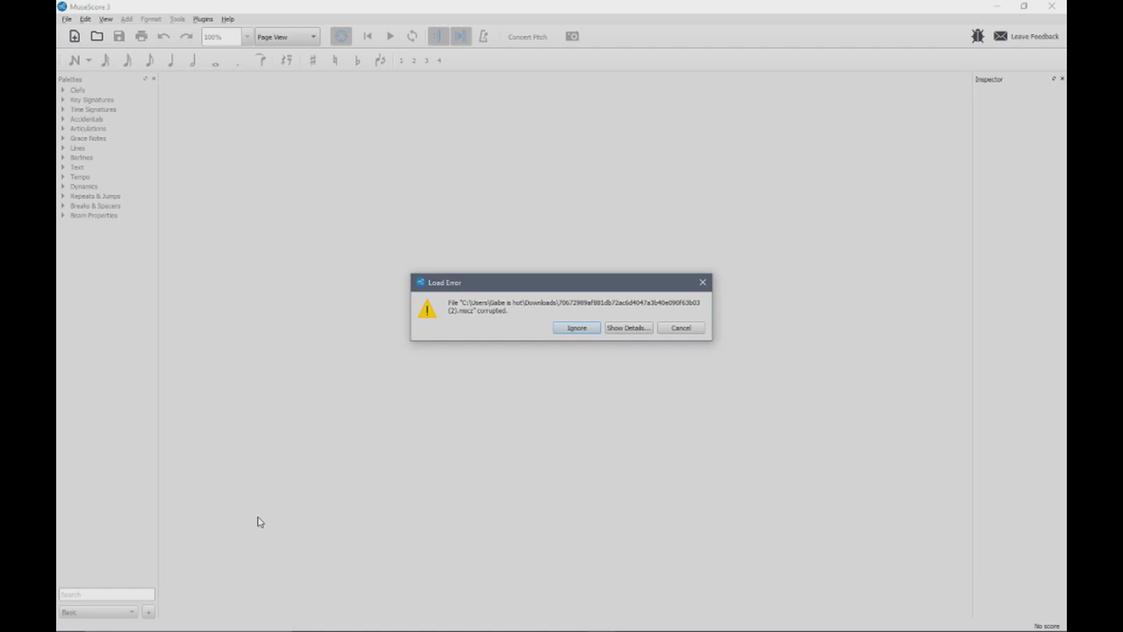
{"action": "left_click", "coordinate": [670, 328]}
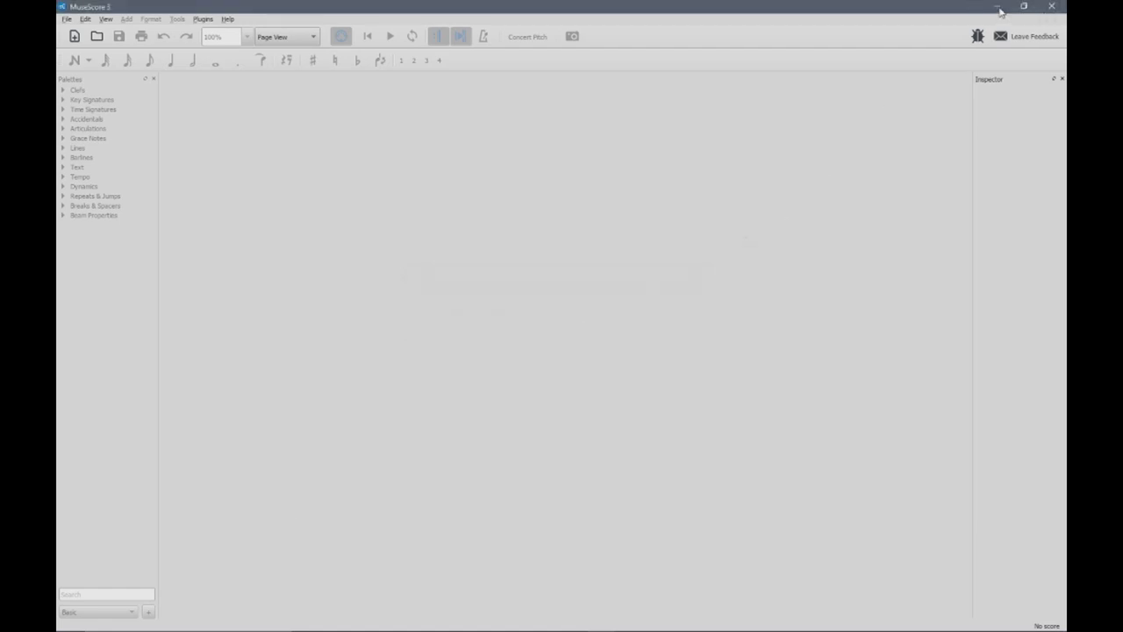
{"action": "left_click", "coordinate": [998, 7]}
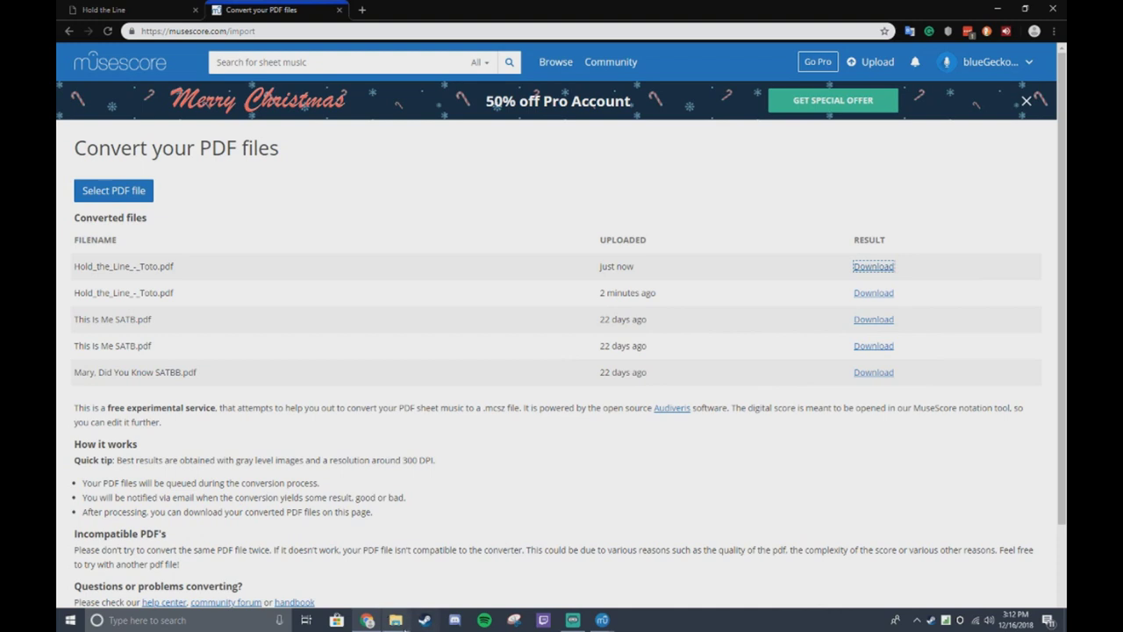
{"action": "left_click", "coordinate": [395, 620]}
{"action": "left_click", "coordinate": [395, 619]}
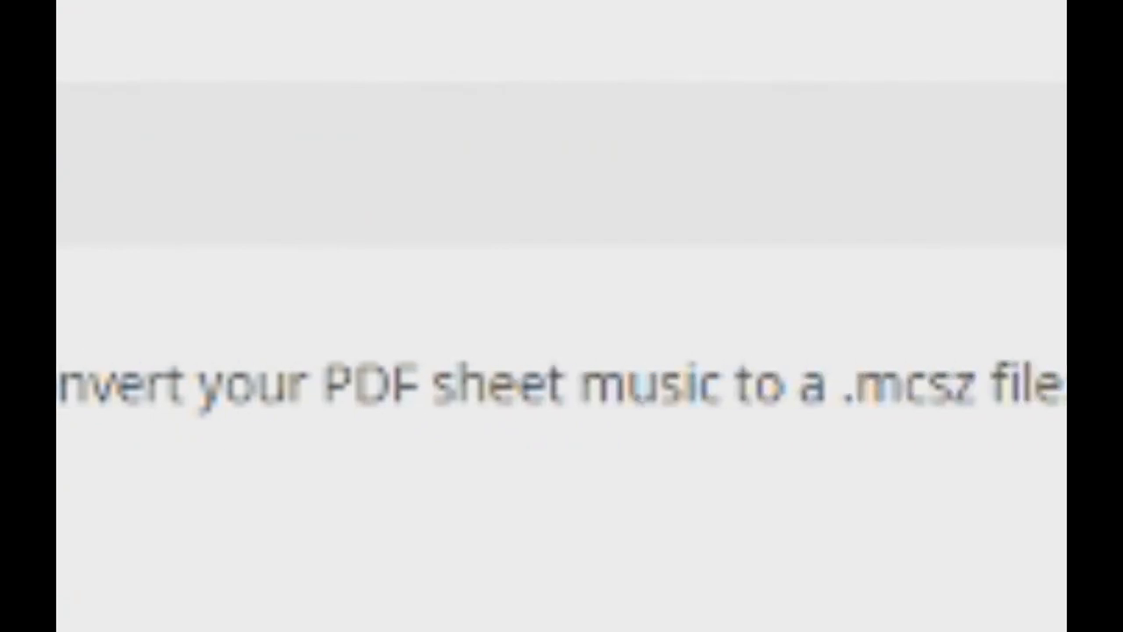
{"action": "left_click_drag", "start_coordinate": [57, 390], "coordinate": [629, 419]}
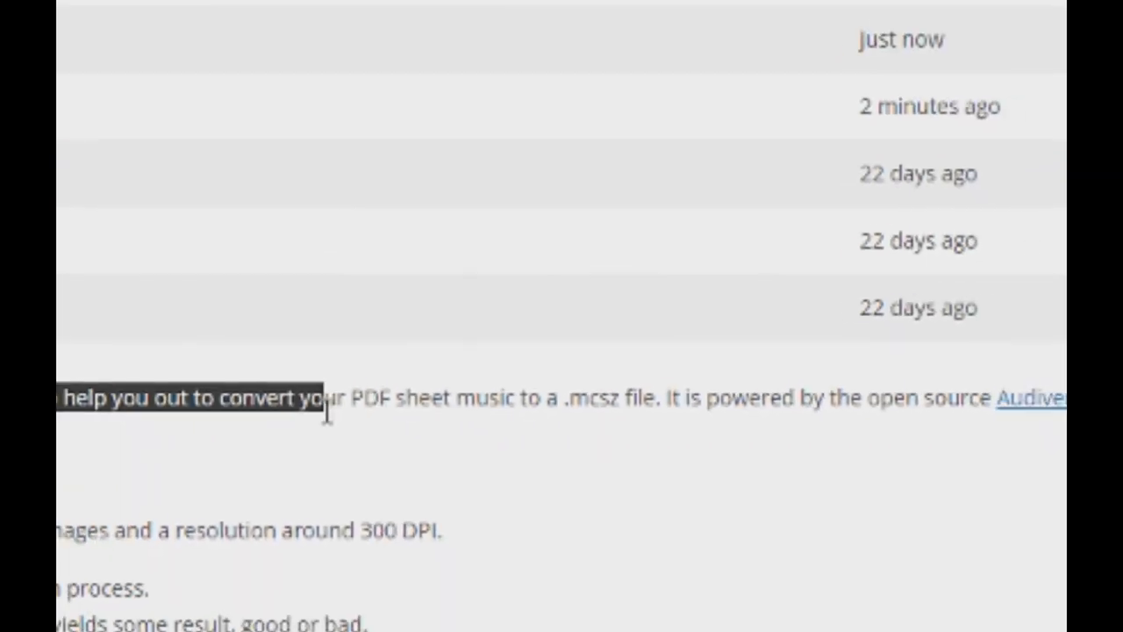
{"action": "left_click_drag", "start_coordinate": [326, 412], "coordinate": [570, 405]}
{"action": "left_click", "coordinate": [810, 514]}
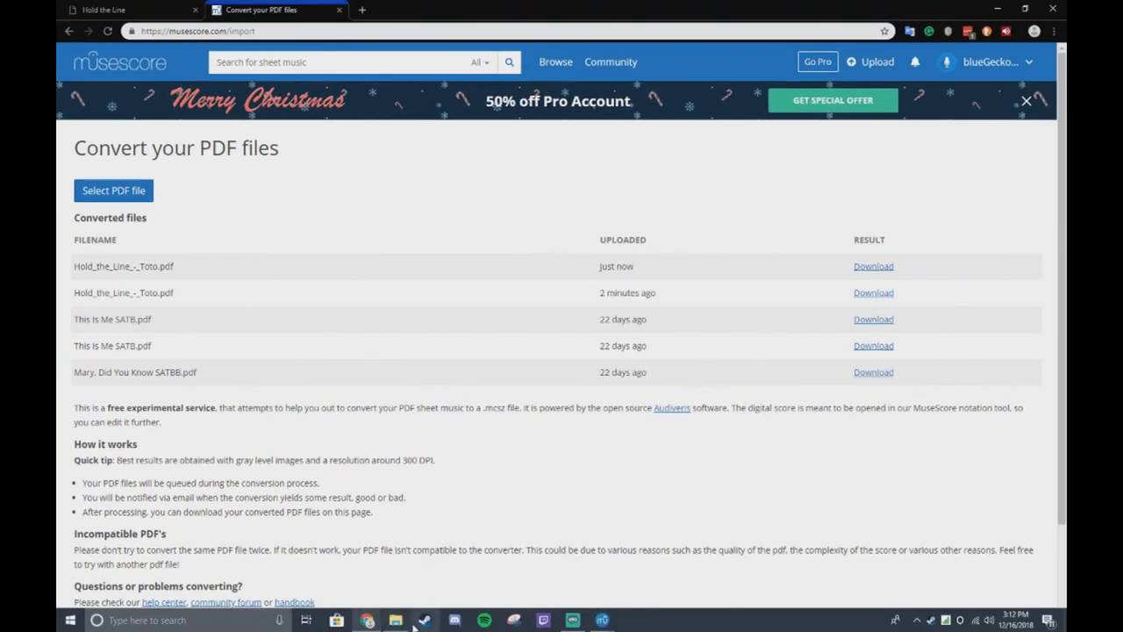
Step: Delete every file in Downloads, then open Sheet Music and select Hedwig's Theme - Clarinet 1.pdf
{"action": "left_click", "coordinate": [395, 619]}
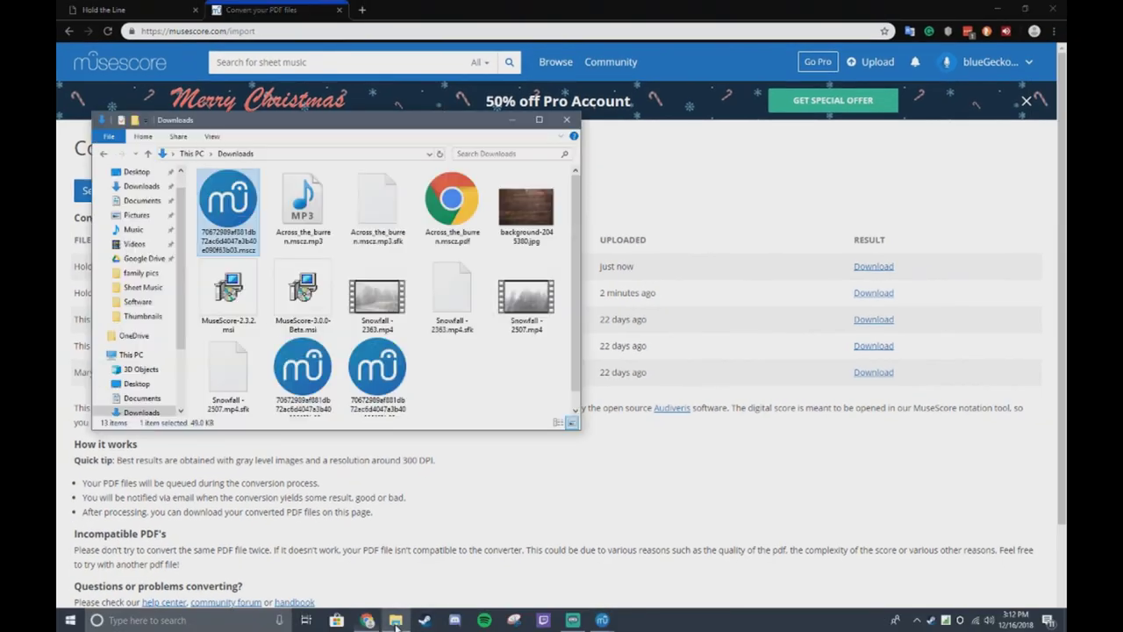
{"action": "left_click_drag", "start_coordinate": [487, 391], "coordinate": [198, 172]}
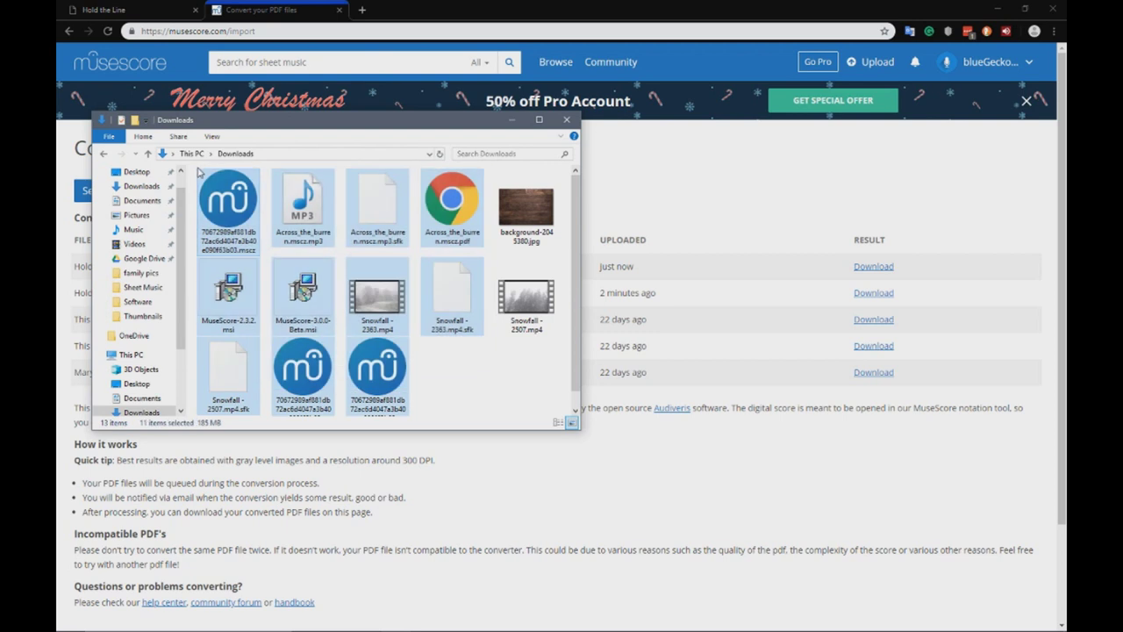
{"action": "key", "text": "Delete"}
{"action": "left_click_drag", "start_coordinate": [207, 257], "coordinate": [353, 179]}
{"action": "key", "text": "Delete"}
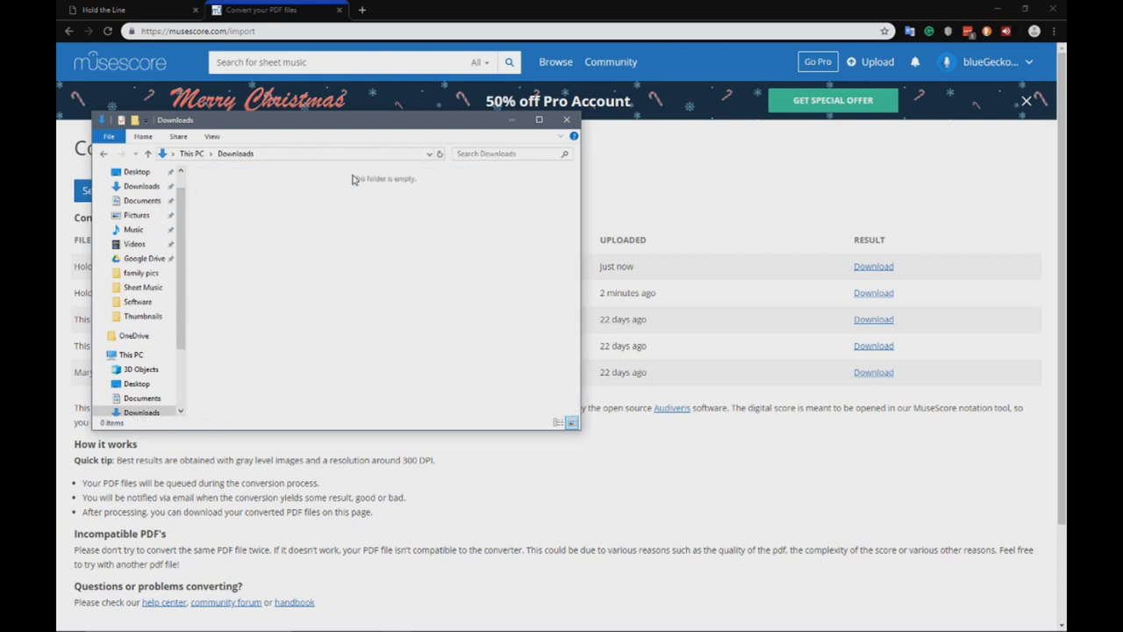
{"action": "left_click", "coordinate": [143, 289]}
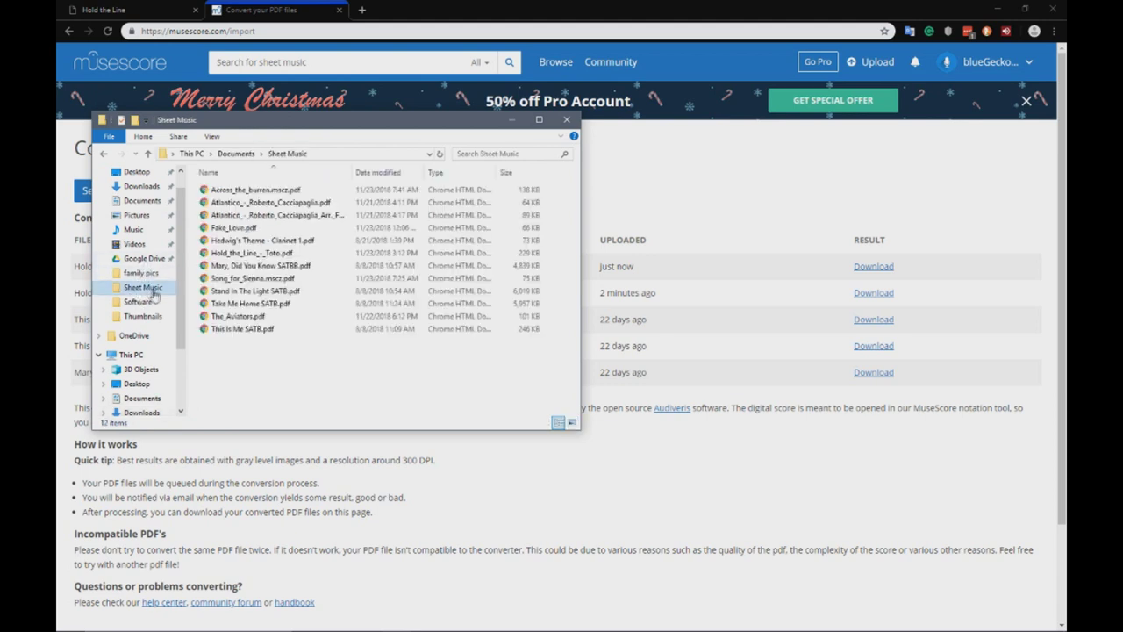
{"action": "left_click", "coordinate": [260, 241]}
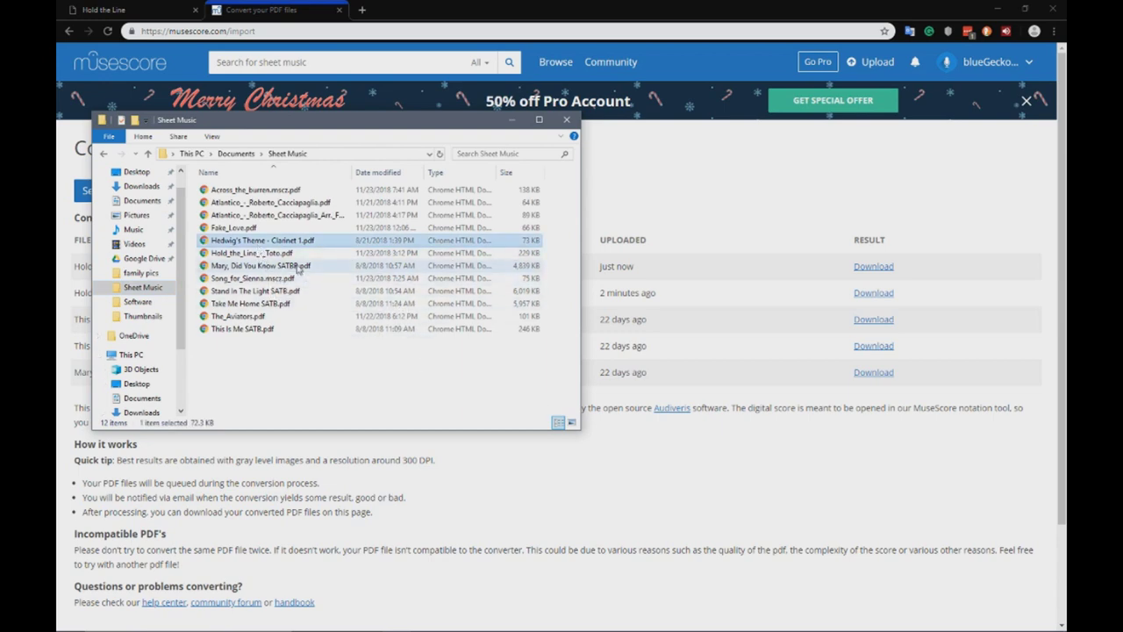
Step: Upload Hedwig's Theme - Clarinet 1.pdf from Sheet Music, then download its converted .mscz
{"action": "left_click", "coordinate": [511, 119]}
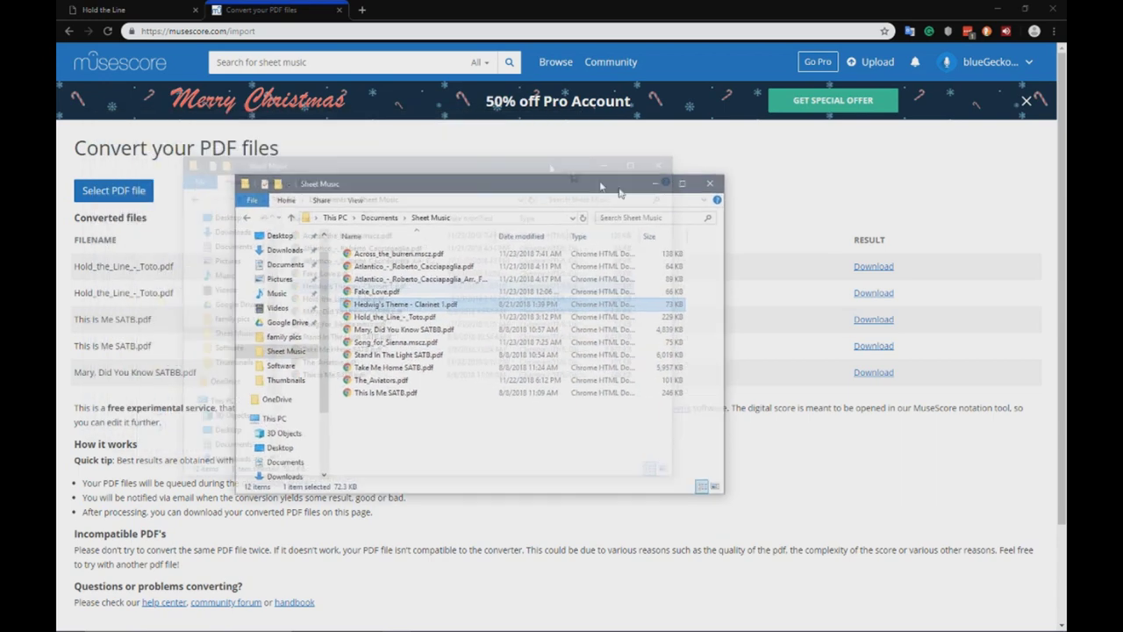
{"action": "left_click", "coordinate": [102, 195]}
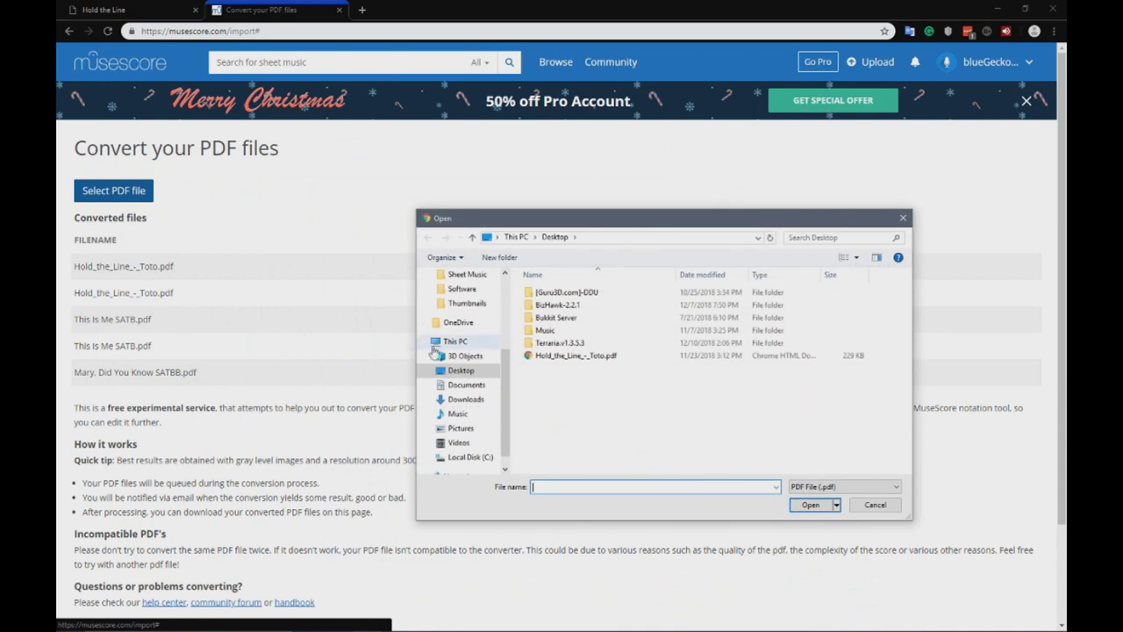
{"action": "scroll", "coordinate": [460, 426], "scroll_direction": "up", "scroll_amount": 1}
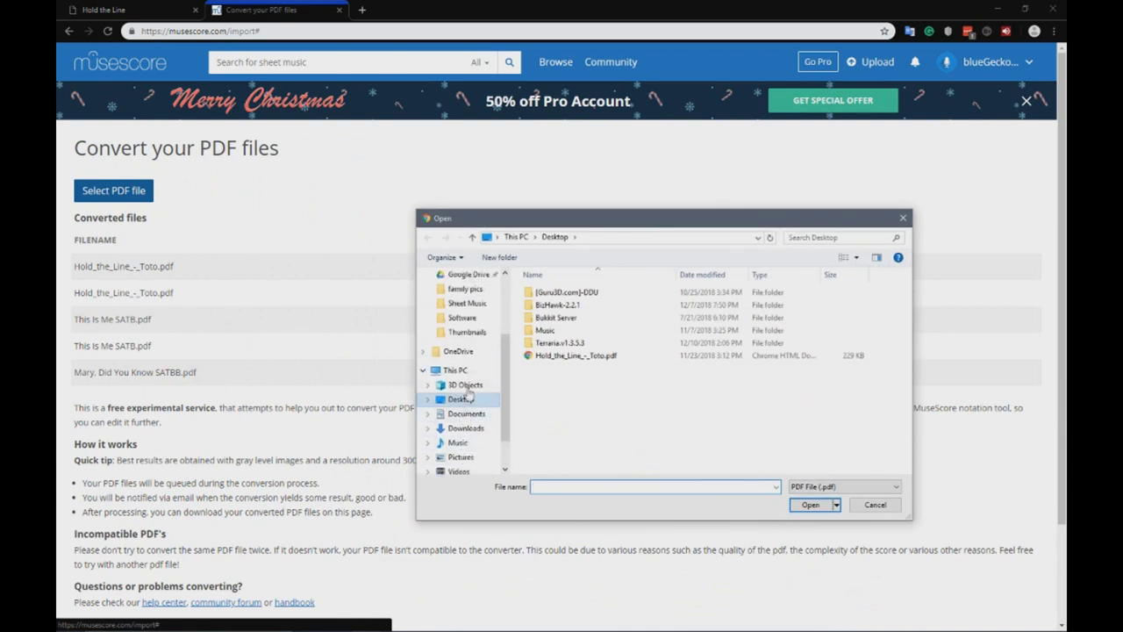
{"action": "left_click", "coordinate": [466, 302]}
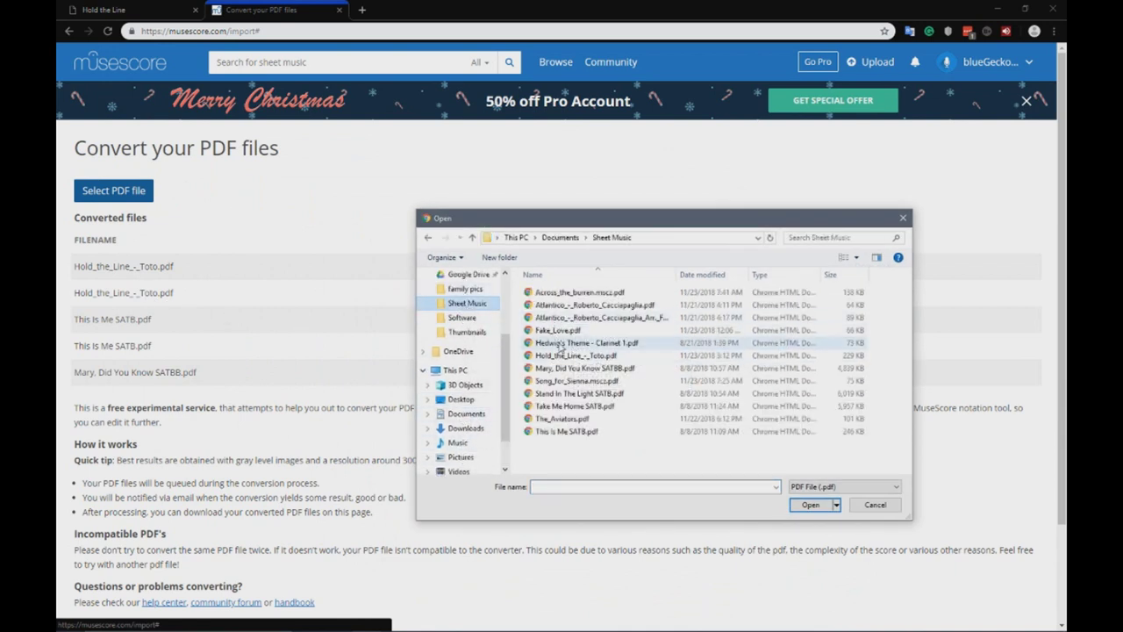
{"action": "left_click", "coordinate": [560, 343]}
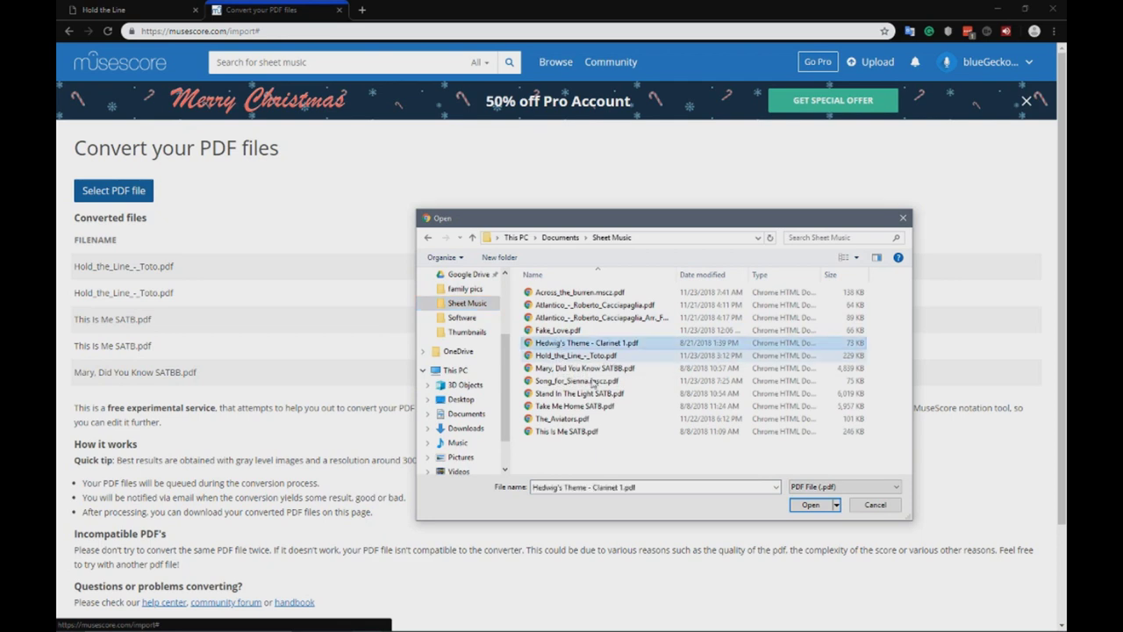
{"action": "left_click", "coordinate": [806, 506]}
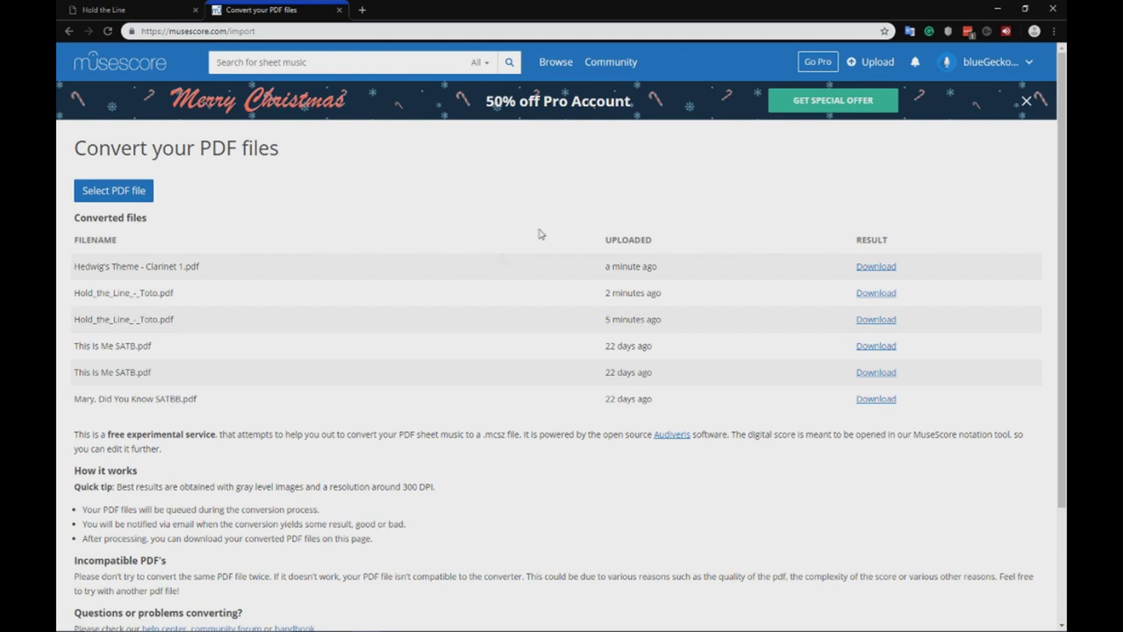
{"action": "left_click", "coordinate": [876, 267]}
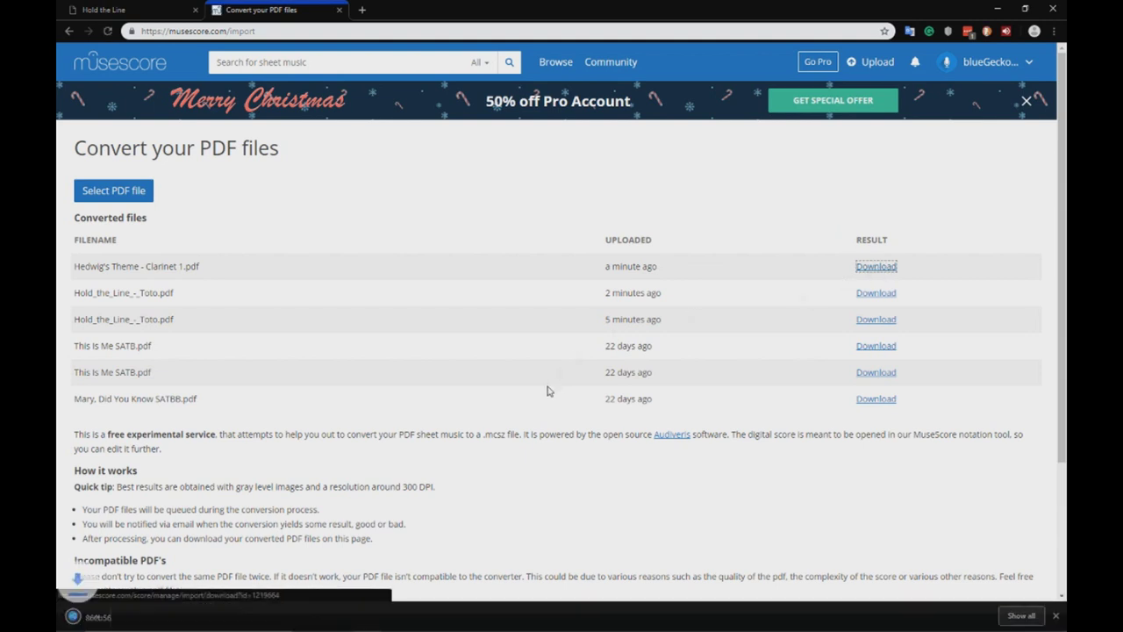
Step: Open the downloaded Hedwig's Theme .mscz in MuseScore and read the reset prompt
{"action": "left_click", "coordinate": [123, 618]}
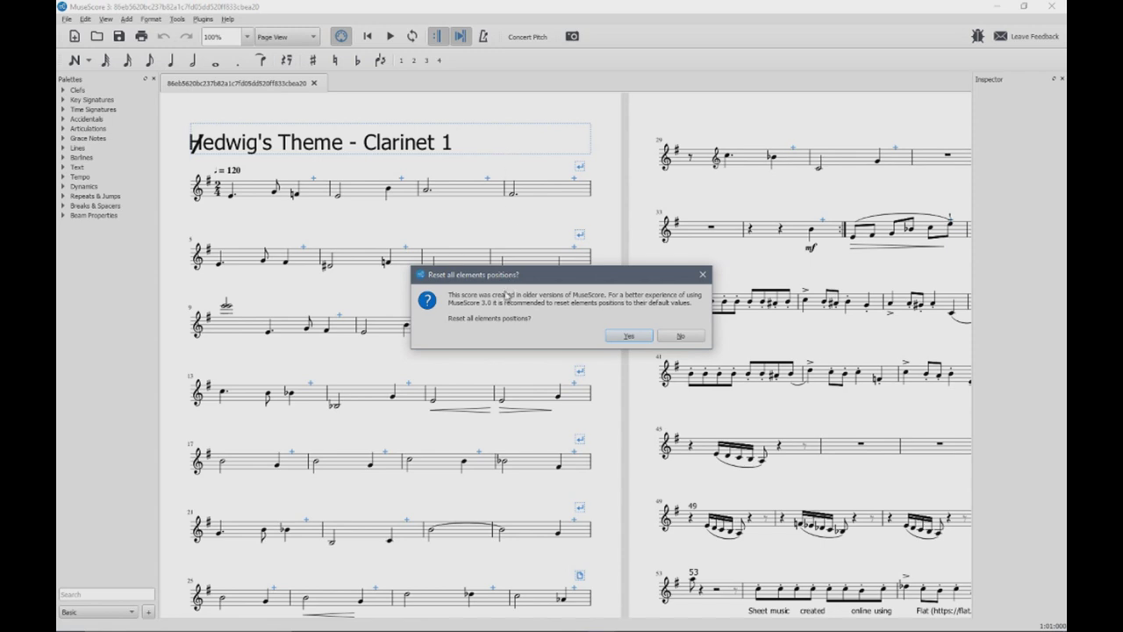
{"action": "left_click_drag", "start_coordinate": [506, 294], "coordinate": [447, 295]}
Step: Read the 'Reset all elements positions?' message and answer Yes to restore default positions
{"action": "left_click", "coordinate": [498, 296]}
{"action": "left_click_drag", "start_coordinate": [451, 296], "coordinate": [558, 296]}
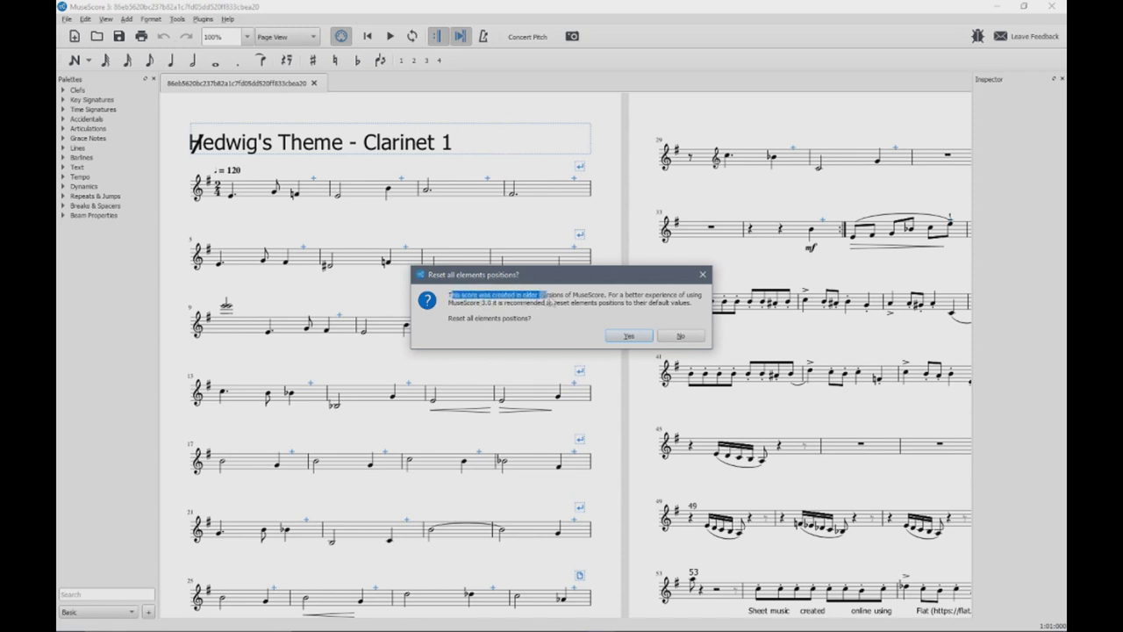
{"action": "left_click", "coordinate": [550, 301]}
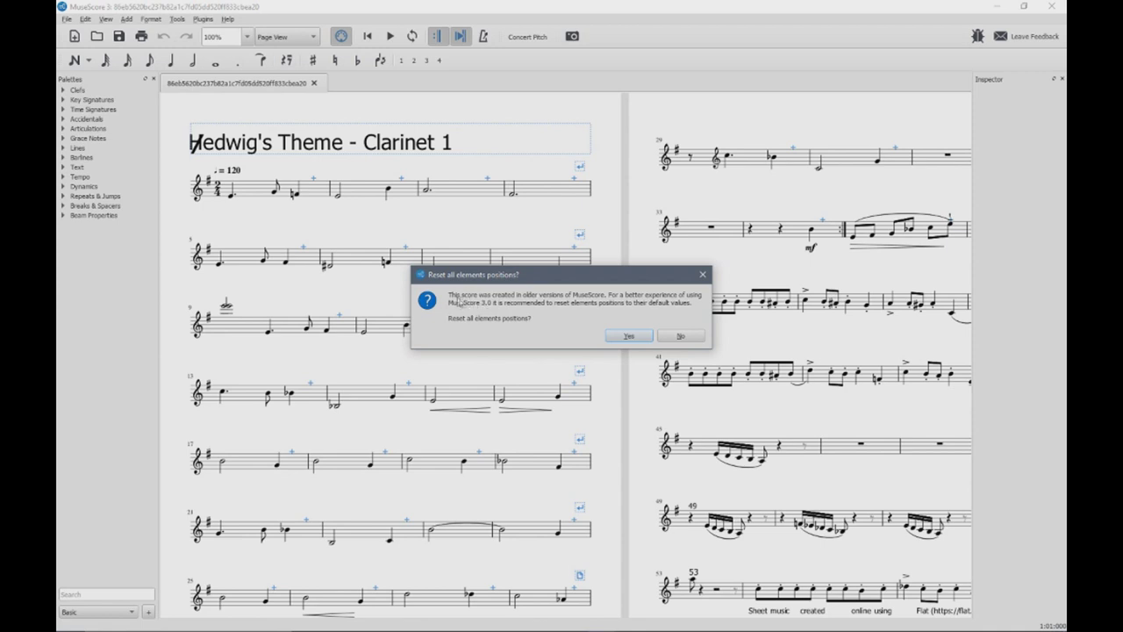
{"action": "left_click_drag", "start_coordinate": [450, 298], "coordinate": [631, 307]}
{"action": "left_click", "coordinate": [632, 309]}
{"action": "left_click_drag", "start_coordinate": [449, 300], "coordinate": [572, 299]}
{"action": "left_click", "coordinate": [586, 303]}
{"action": "left_click", "coordinate": [628, 336]}
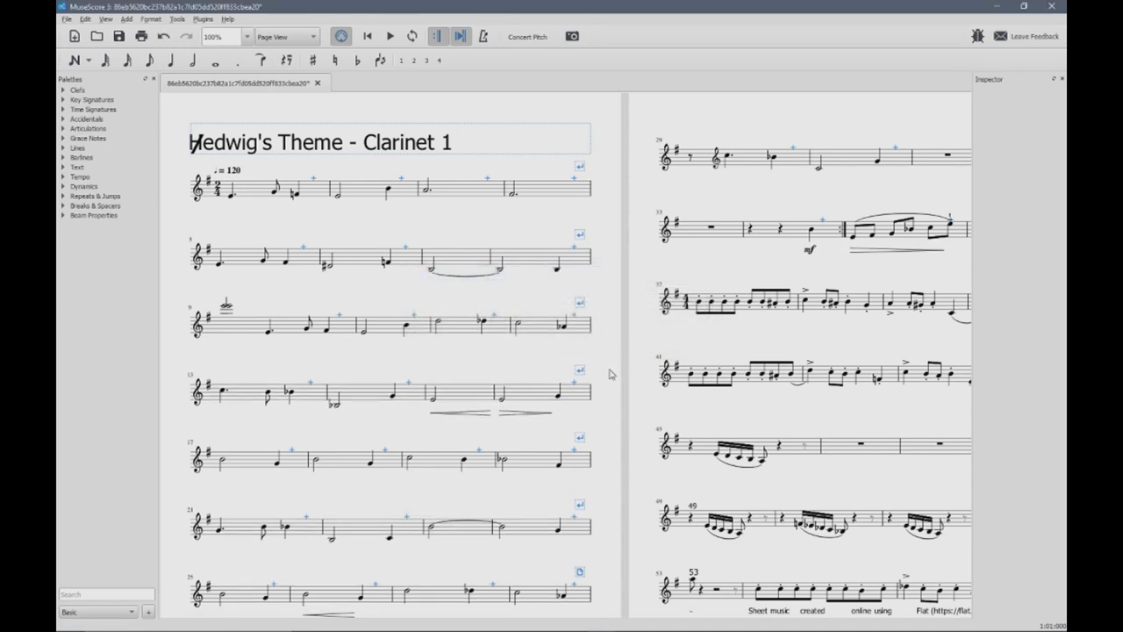
{"action": "scroll", "coordinate": [611, 374], "scroll_direction": "up", "scroll_amount": 2}
{"action": "scroll", "coordinate": [596, 377], "scroll_direction": "down", "scroll_amount": 2}
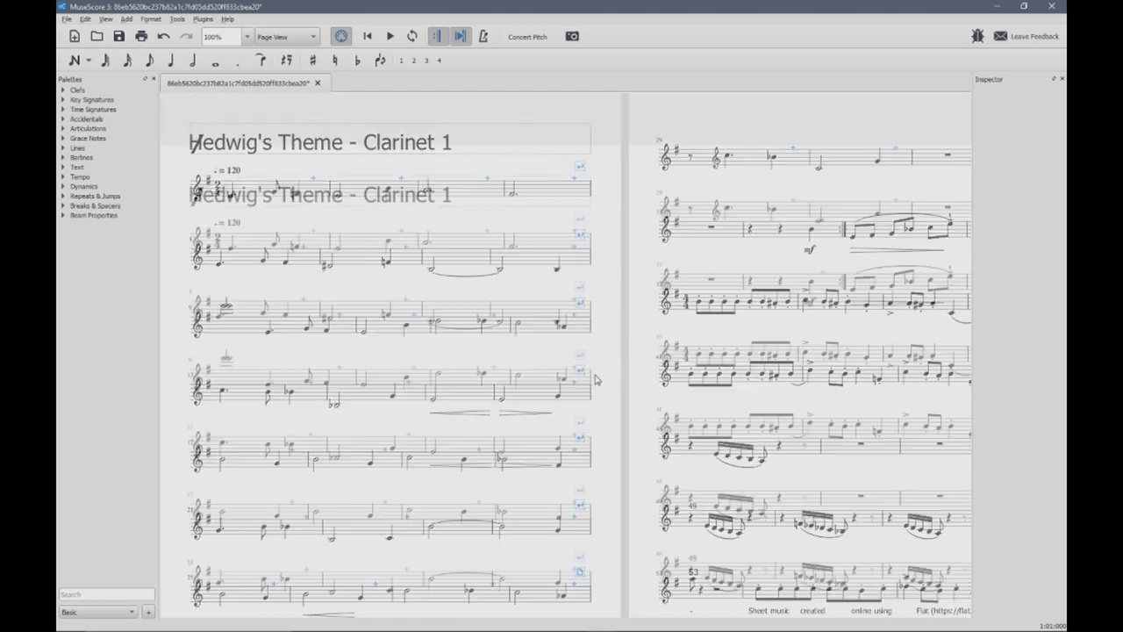
{"action": "scroll", "coordinate": [596, 377], "scroll_direction": "up", "scroll_amount": 2}
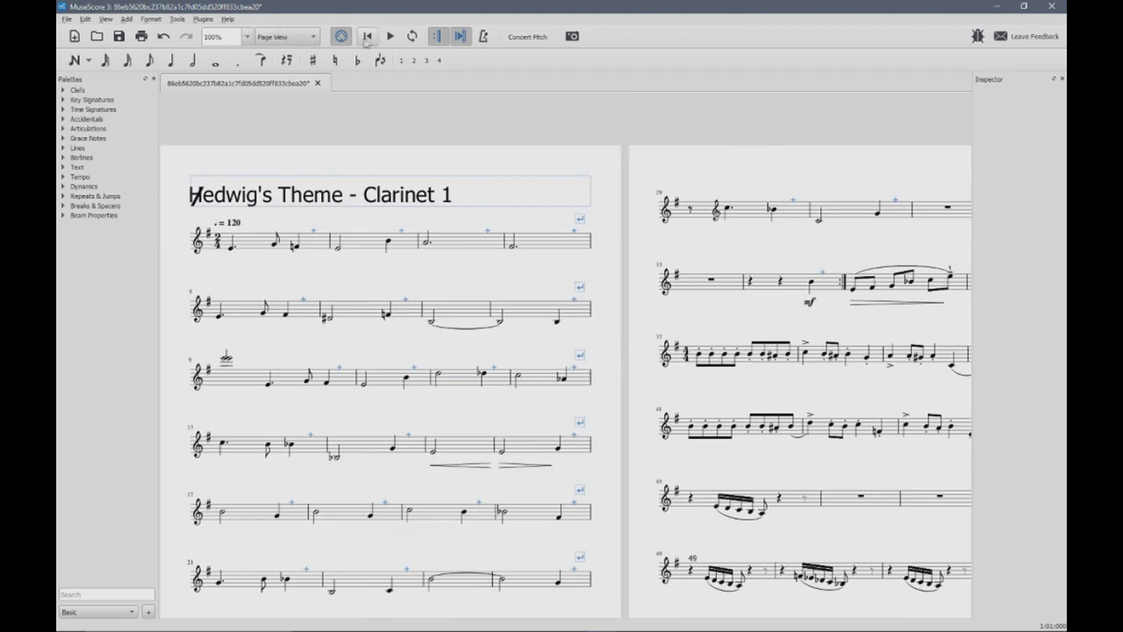
{"action": "left_click", "coordinate": [388, 38]}
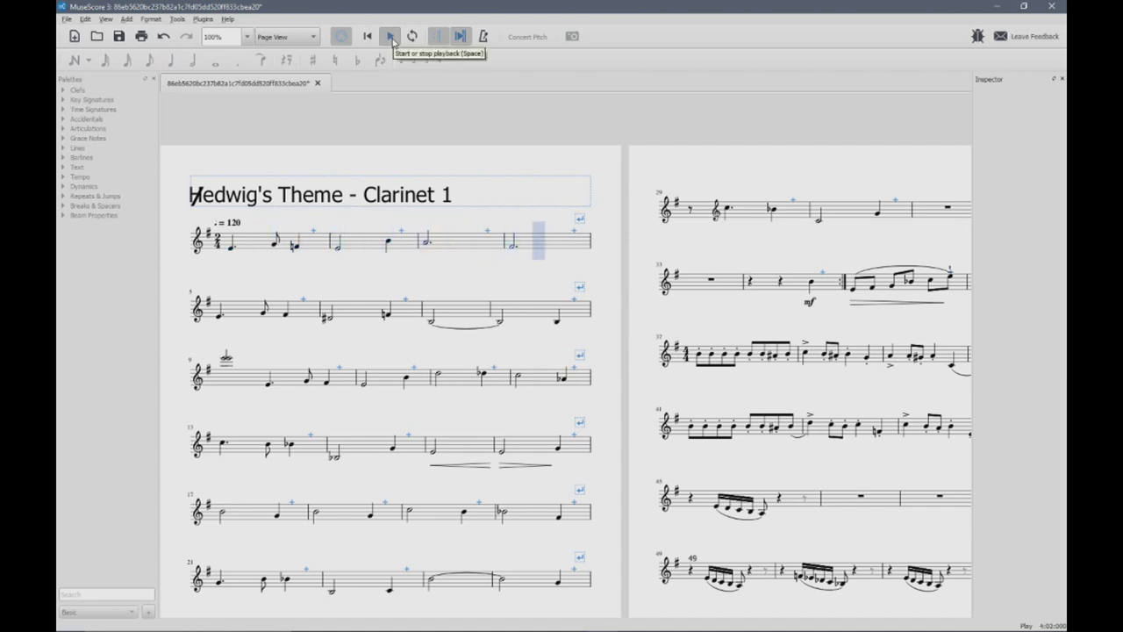
{"action": "left_click", "coordinate": [392, 40]}
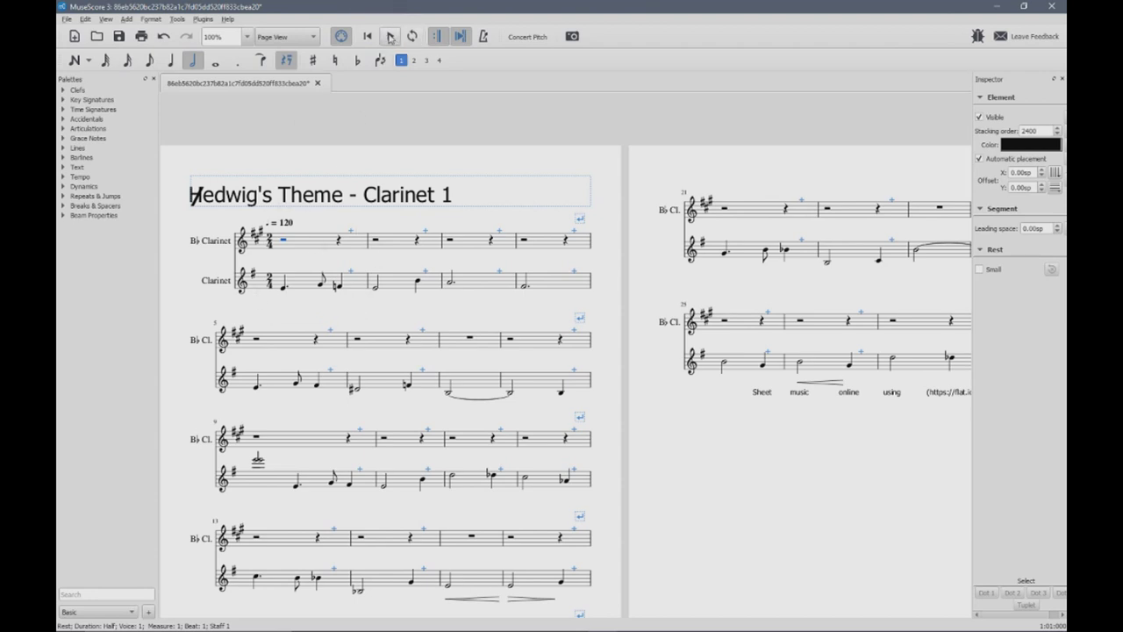
Step: Play the Hedwig's Theme score from the start
{"action": "left_click", "coordinate": [390, 37]}
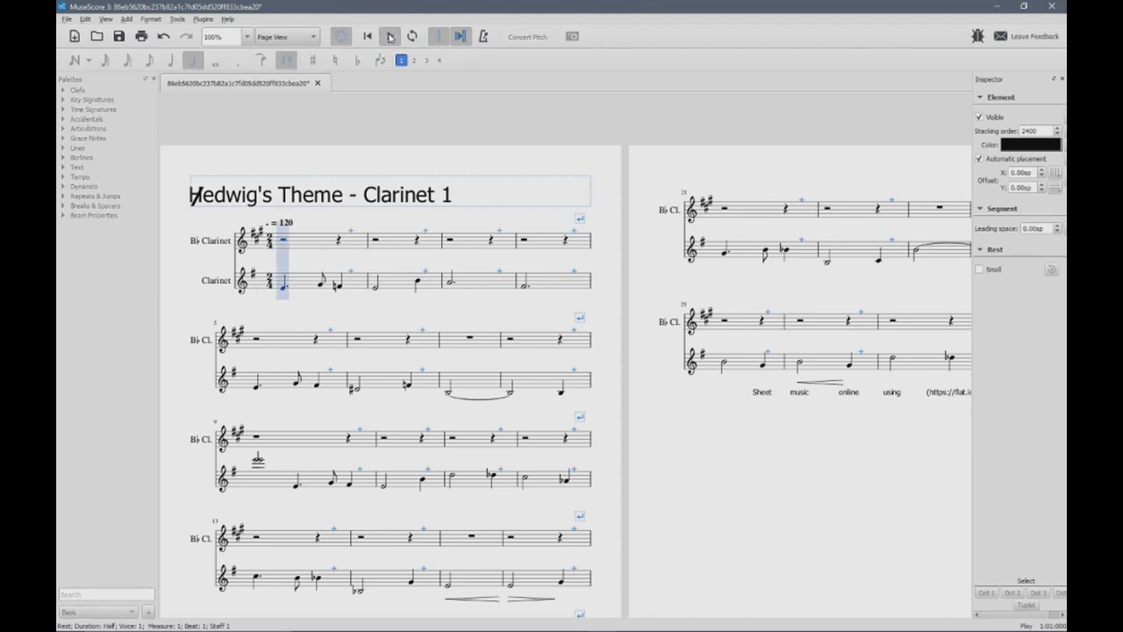